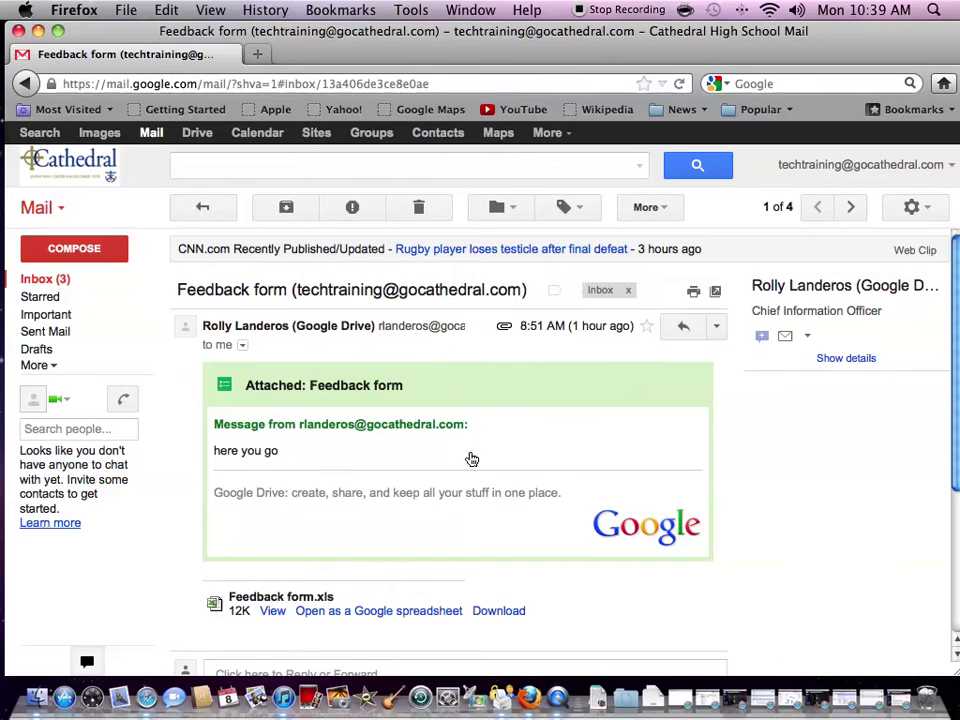
# Step: Open the emailed Feedback form.xls attachment as a Google spreadsheet and create a form from it
pyautogui.scroll(-1, 440, 520)
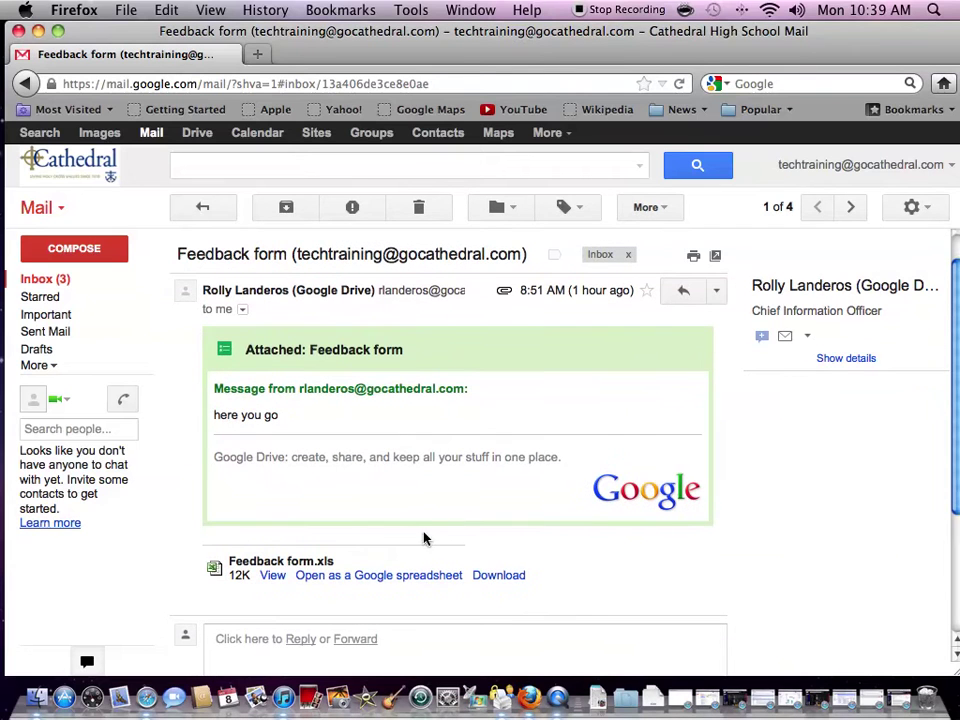
pyautogui.click(367, 575)
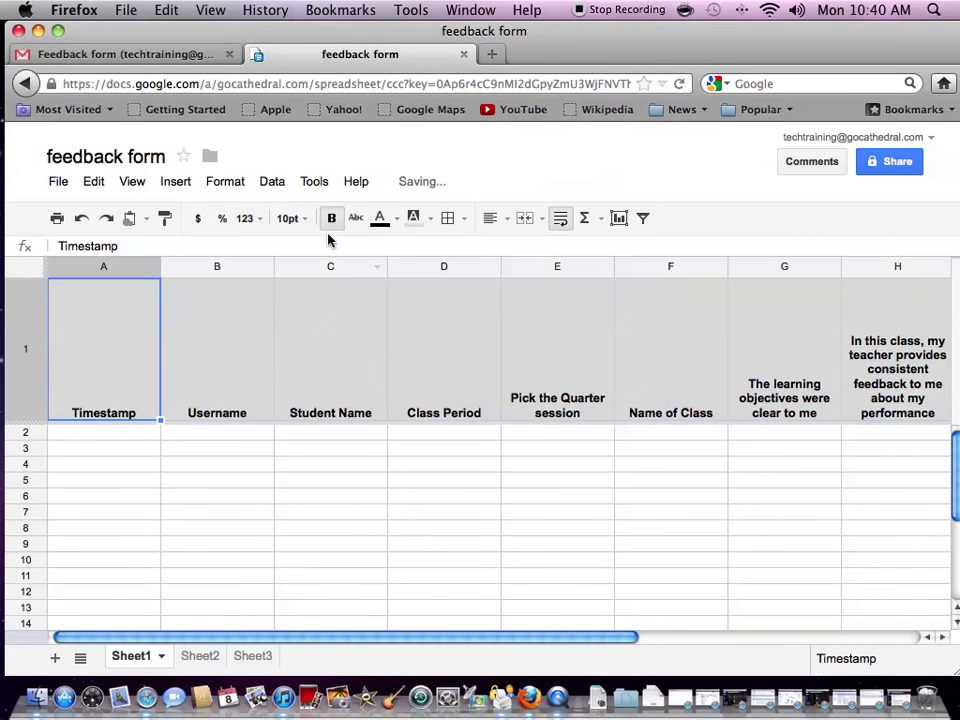
pyautogui.click(313, 184)
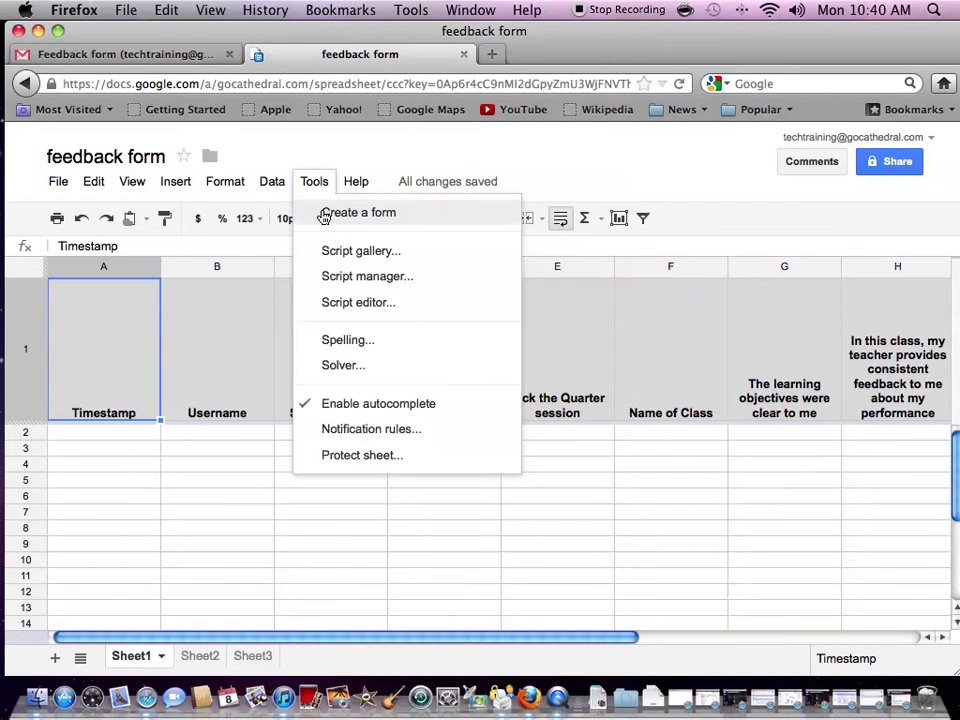
pyautogui.click(324, 214)
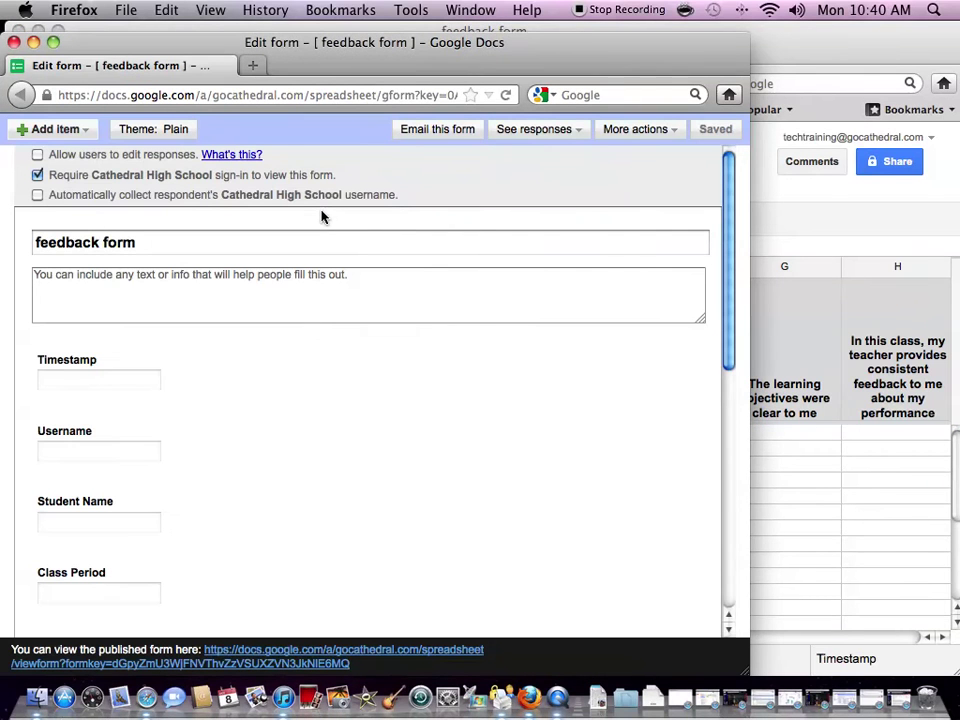
# Step: Enable automatic collection of respondents' Cathedral High School usernames and retitle the form "Student feedback form"
pyautogui.click(37, 195)
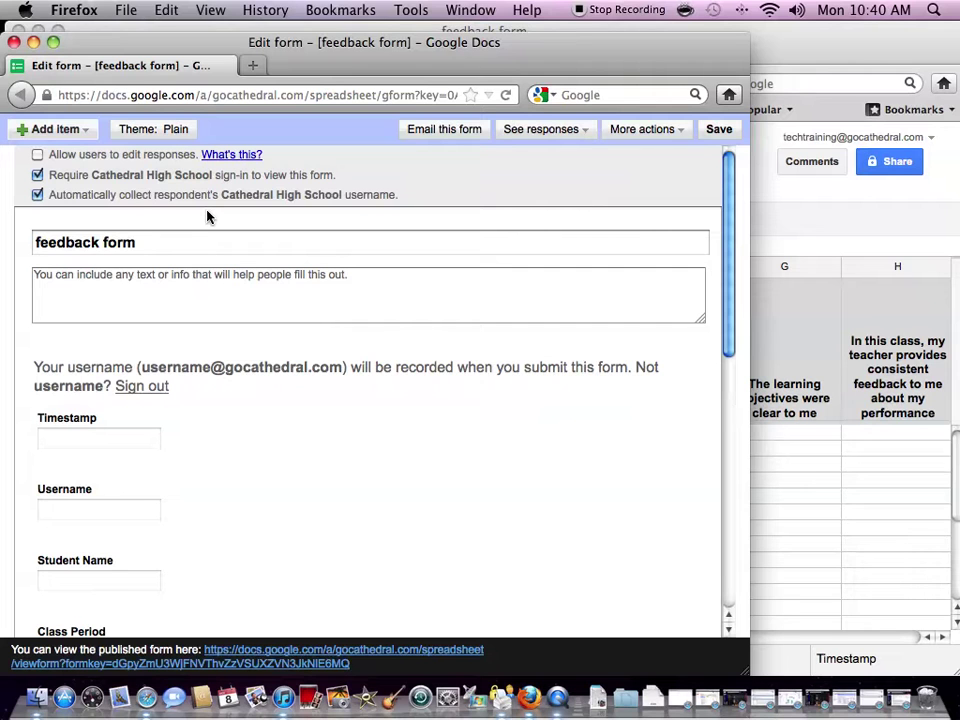
pyautogui.click(37, 241)
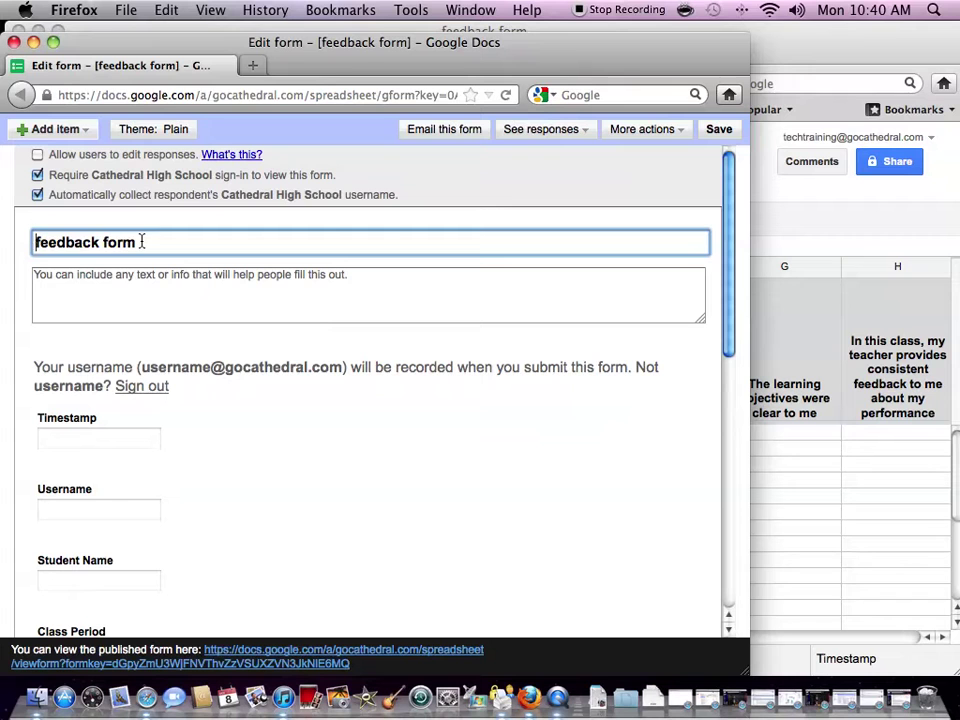
pyautogui.write('Student')
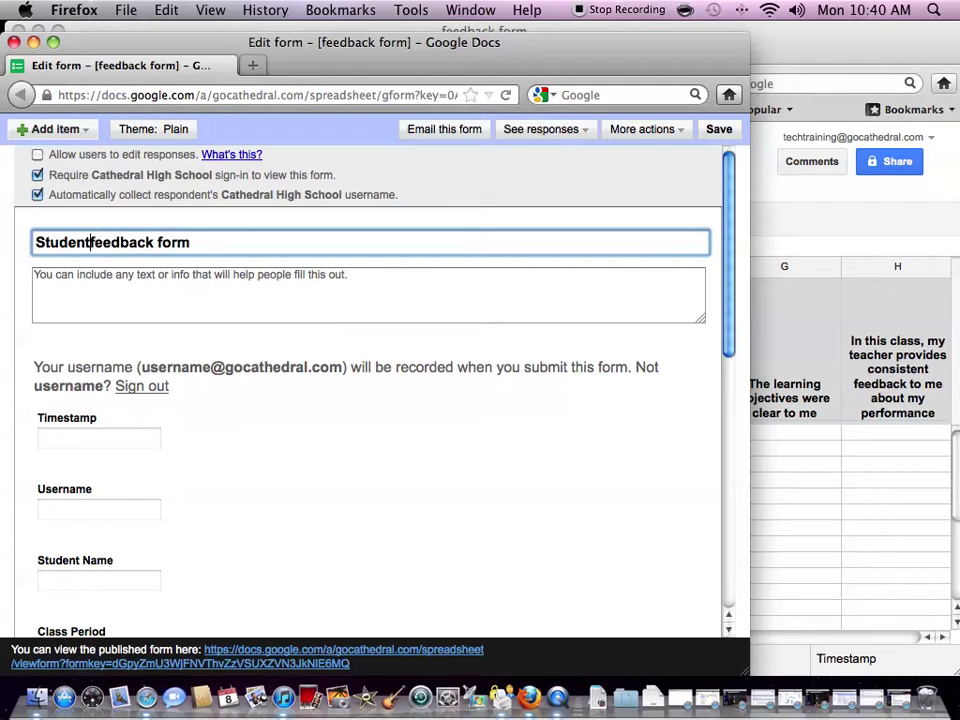
pyautogui.click(151, 290)
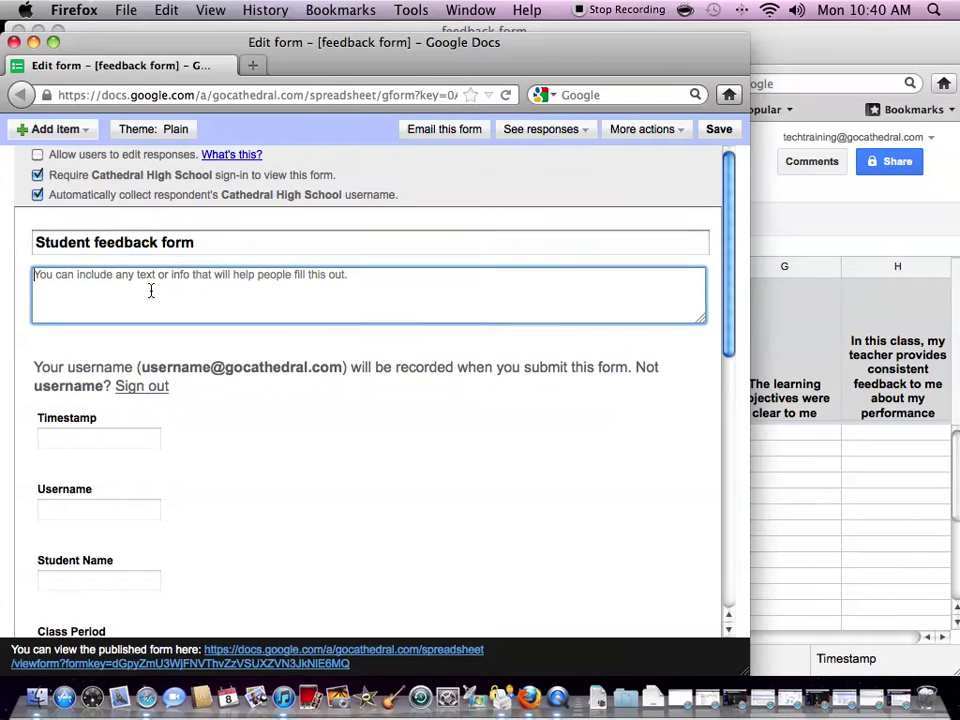
# Step: Delete the Timestamp and Username questions from the form
pyautogui.scroll(-3, 317, 315)
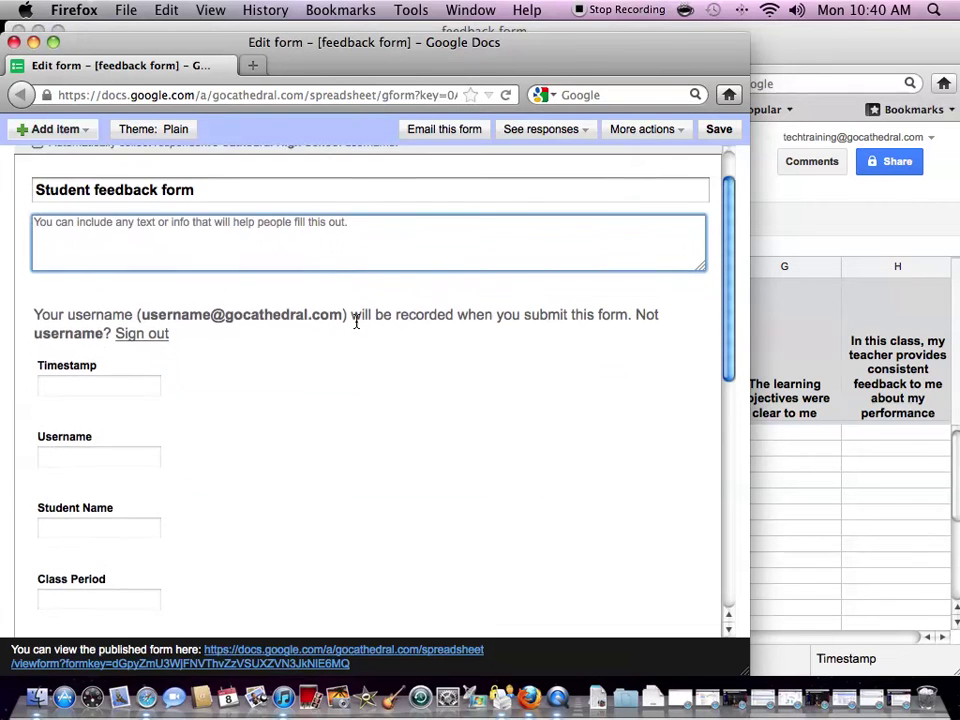
pyautogui.scroll(-2, 260, 305)
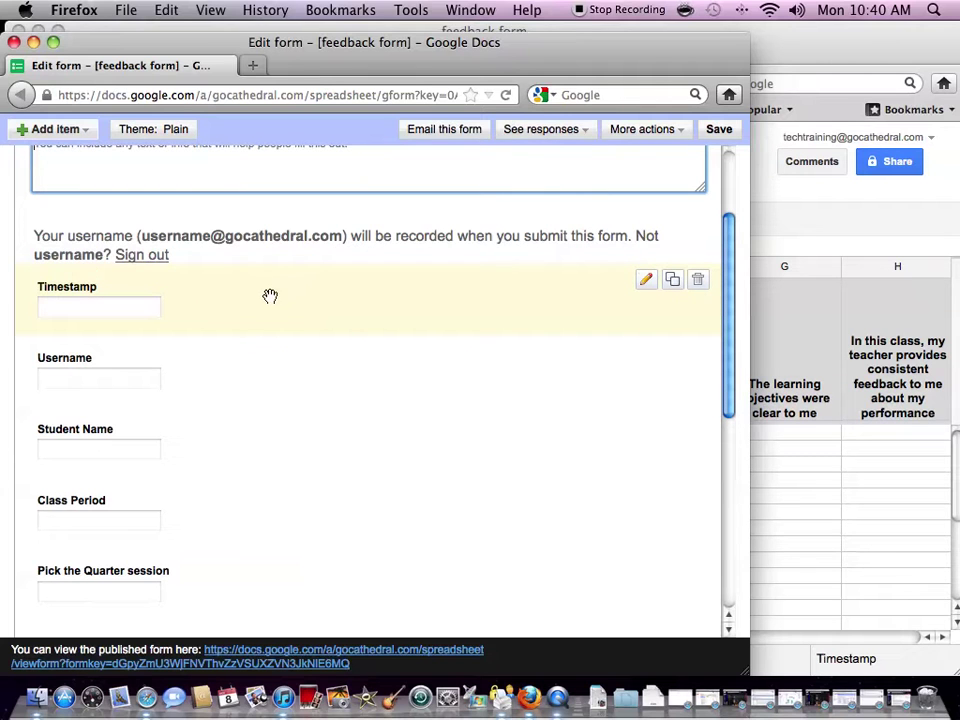
pyautogui.click(701, 285)
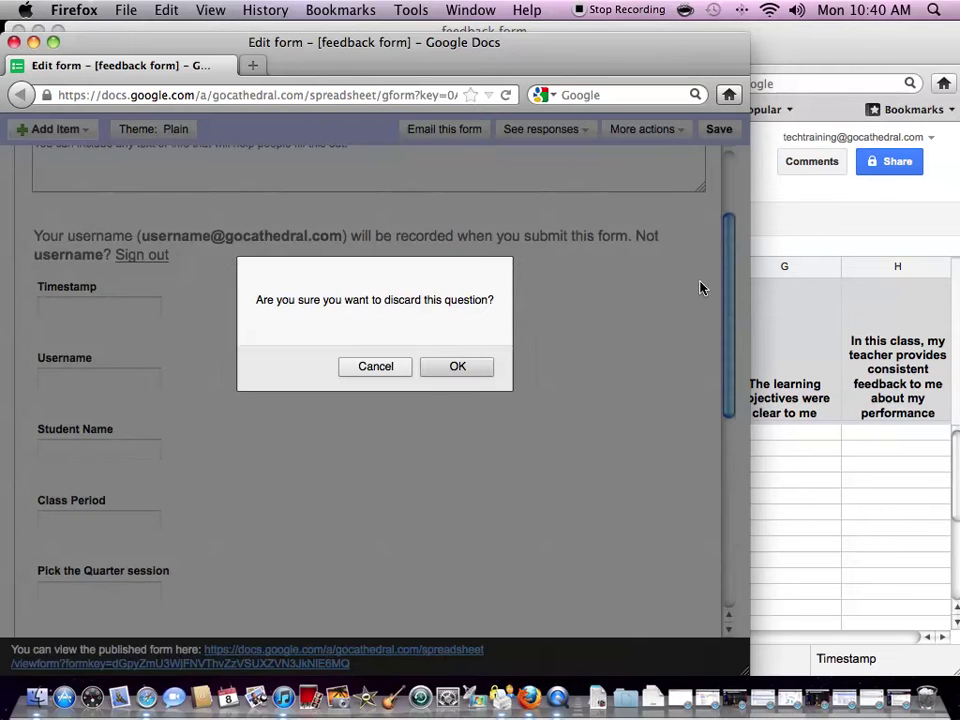
pyautogui.click(463, 365)
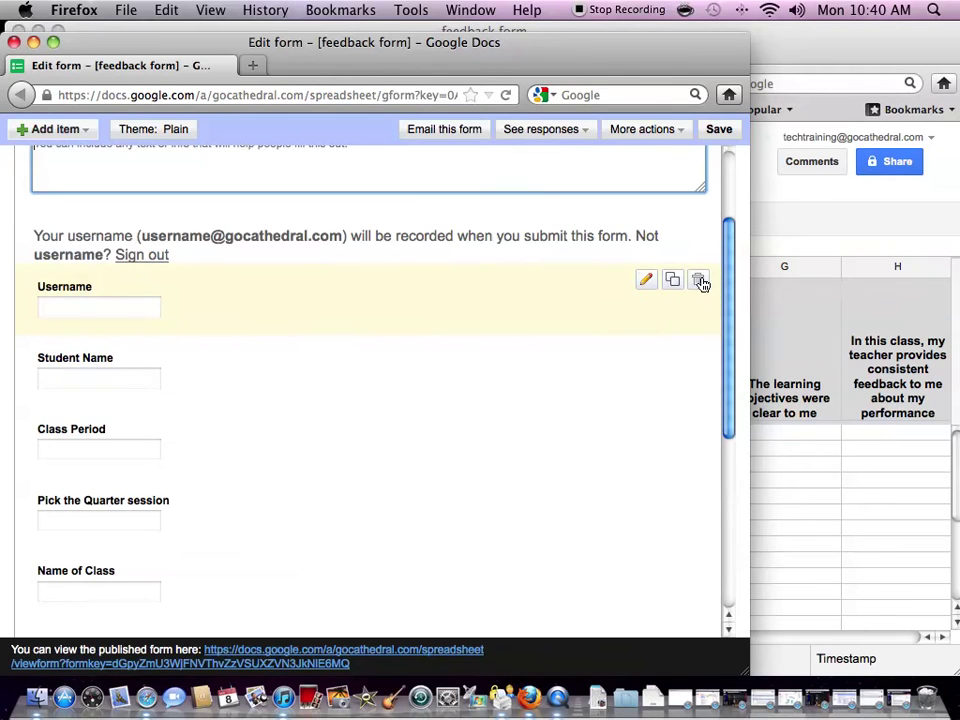
pyautogui.click(701, 285)
pyautogui.click(474, 370)
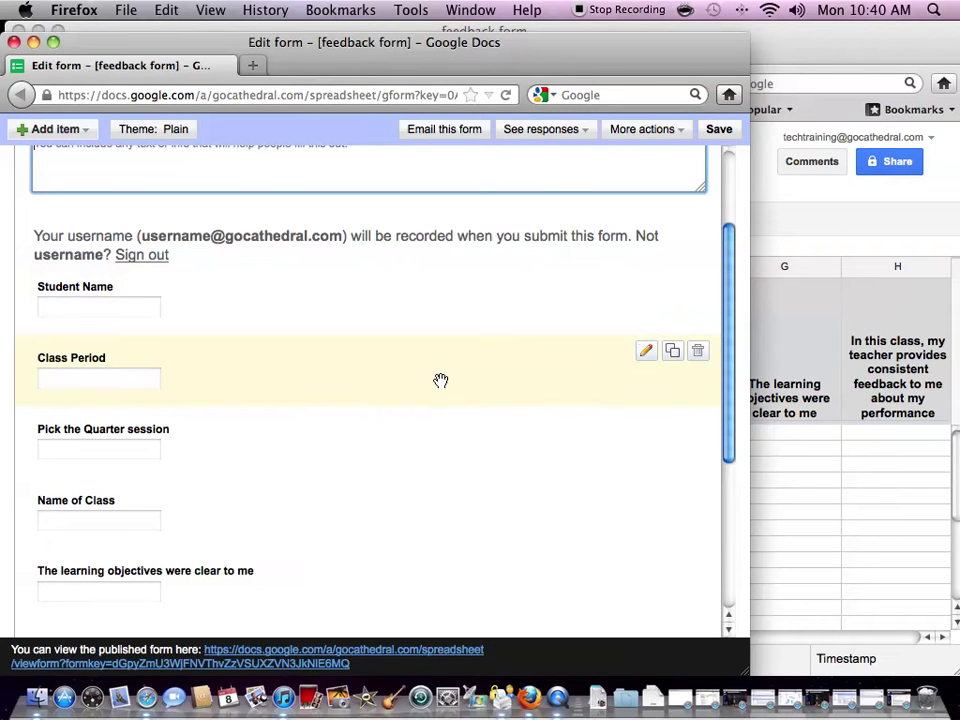
# Step: Change the Class Period question type to Choose from a list, with options 1, 2, 3, 4, 5, 6, 7 and 8
pyautogui.click(647, 354)
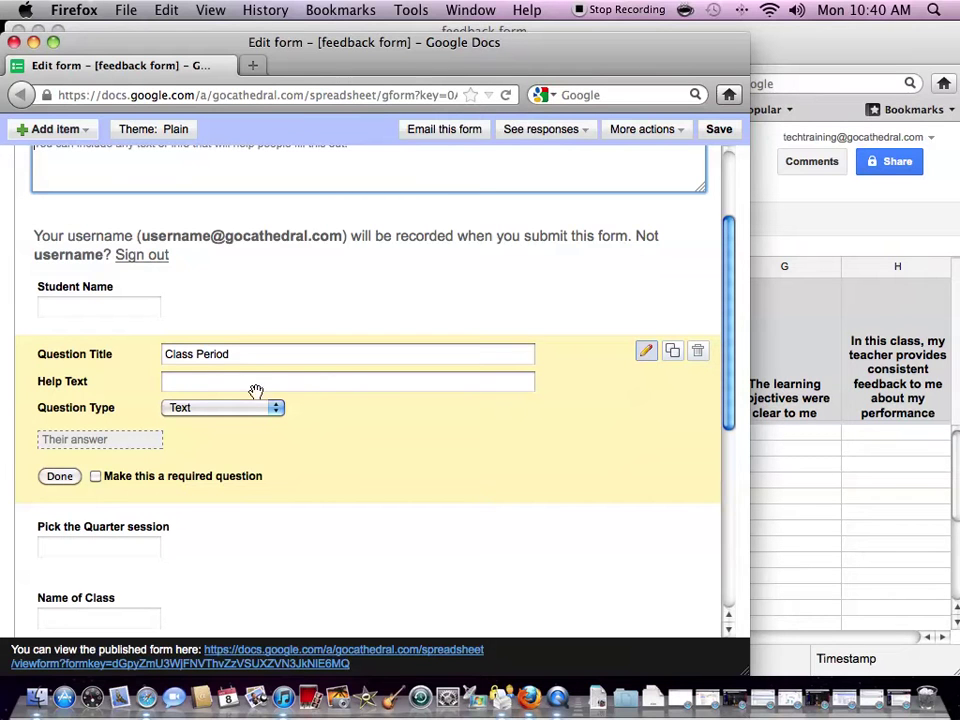
pyautogui.click(276, 408)
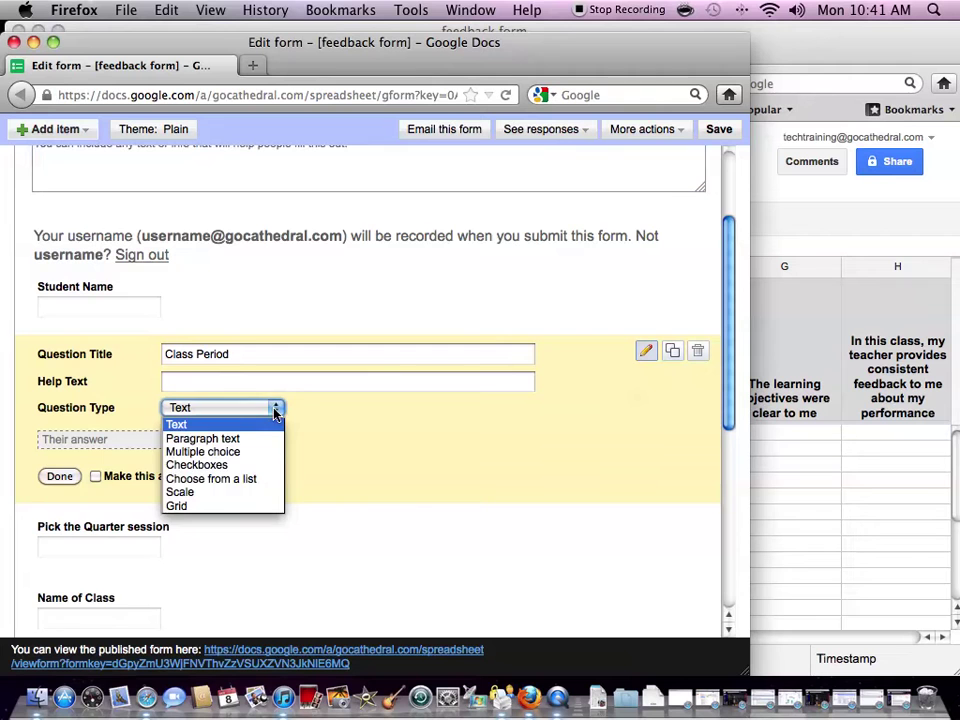
pyautogui.click(268, 479)
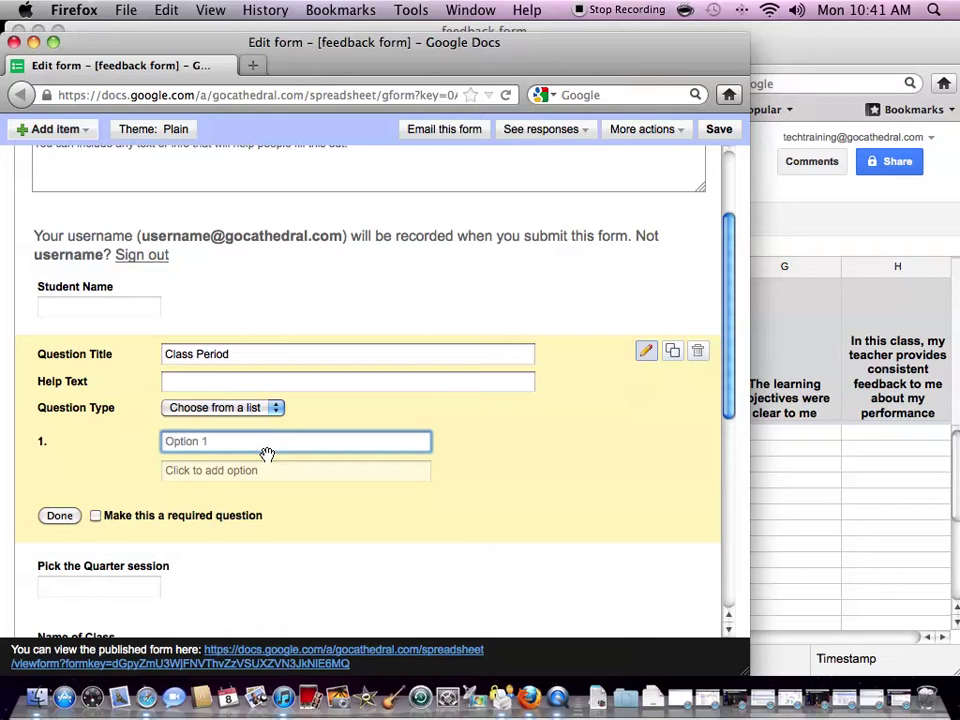
pyautogui.write('1')
pyautogui.press('Return')
pyautogui.write('2')
pyautogui.press('Return')
pyautogui.write('3')
pyautogui.press('Return')
pyautogui.write('4')
pyautogui.press('Return')
pyautogui.write('5')
pyautogui.press('Return')
pyautogui.write('6')
pyautogui.press('Return')
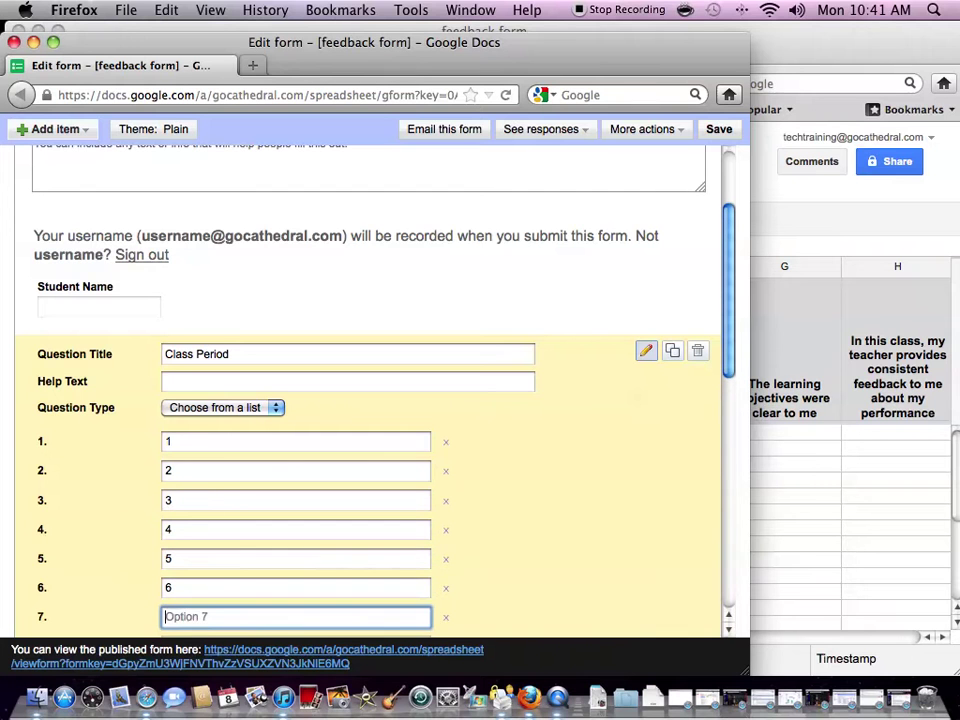
pyautogui.write('7')
pyautogui.press('Return')
pyautogui.write('8')
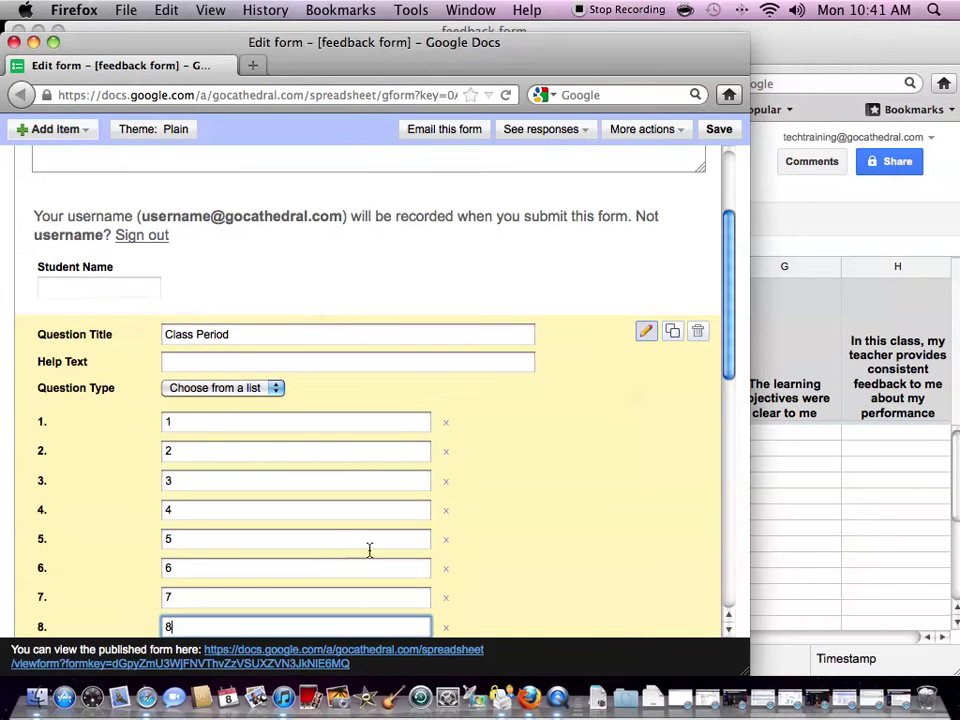
# Step: Make Class Period a required question, finish editing it and check its list of options
pyautogui.scroll(-3, 358, 544)
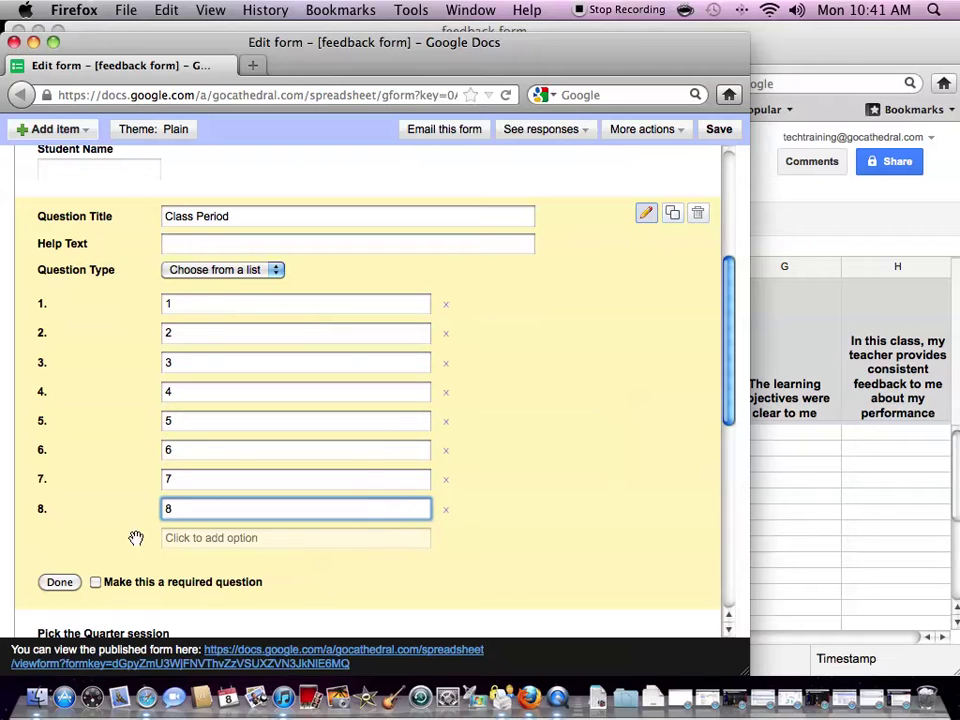
pyautogui.click(96, 583)
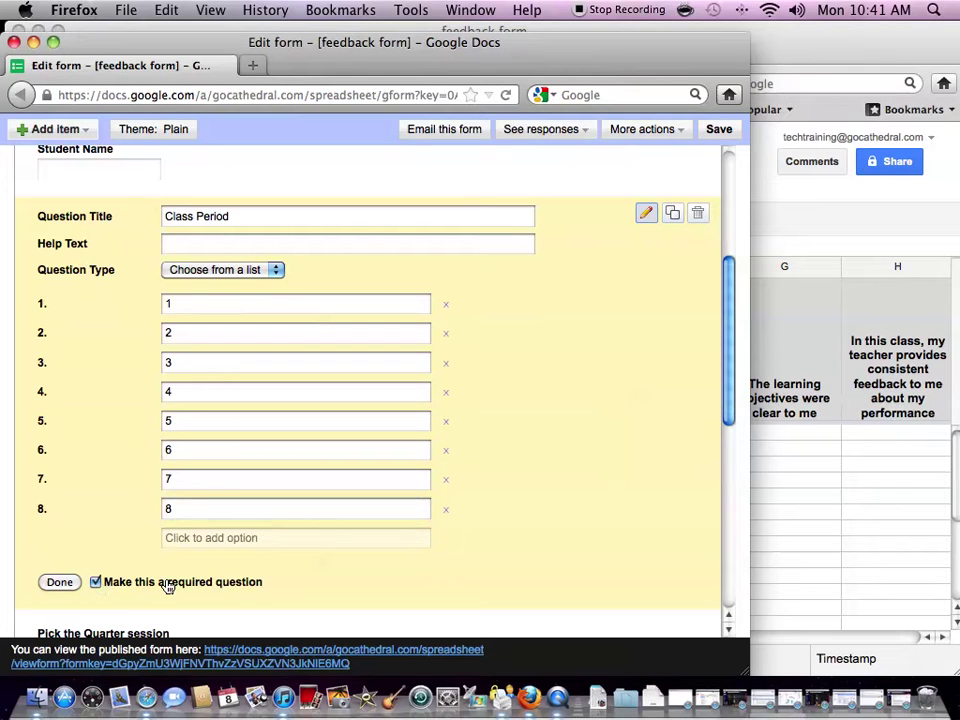
pyautogui.click(60, 582)
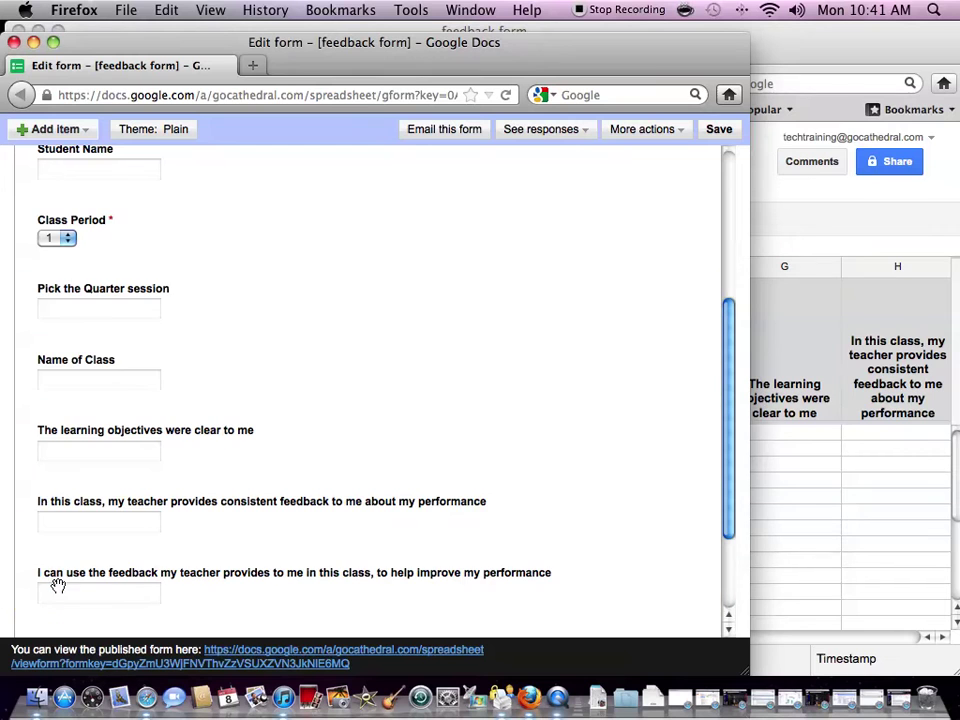
pyautogui.click(68, 240)
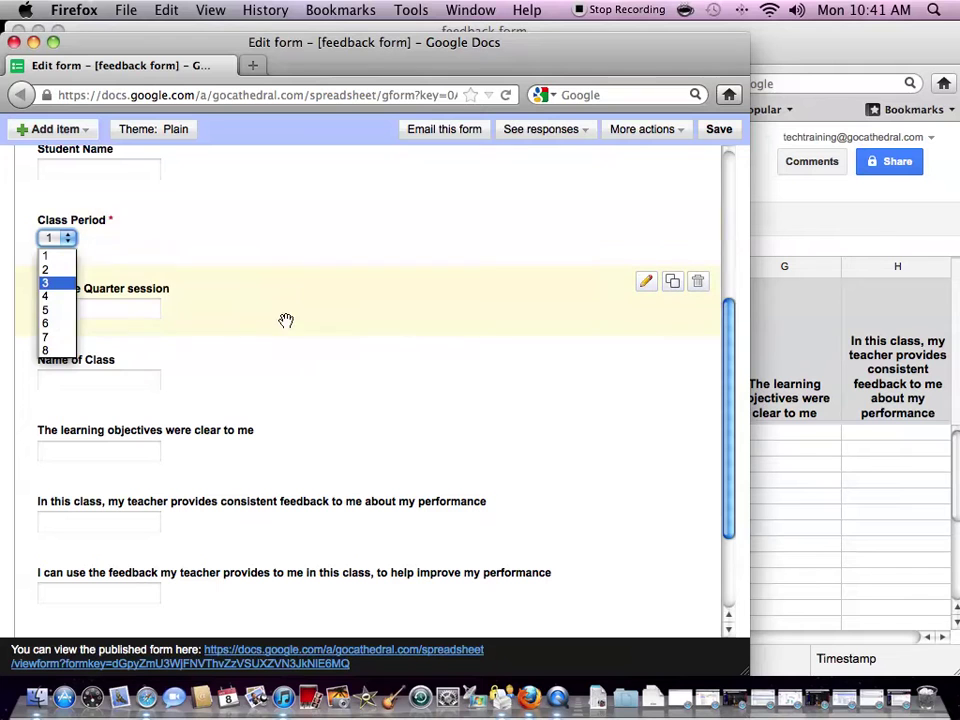
pyautogui.click(312, 305)
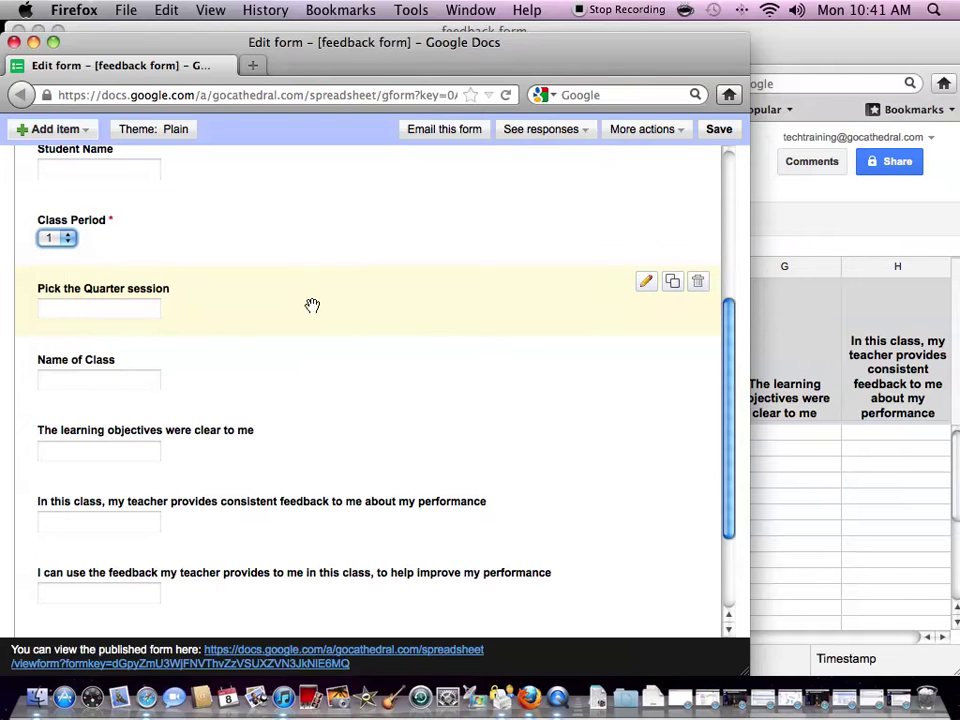
# Step: Change the Pick the Quarter session question type to Choose from a list, with options Q1, Q2, Q3 and Q4
pyautogui.click(646, 283)
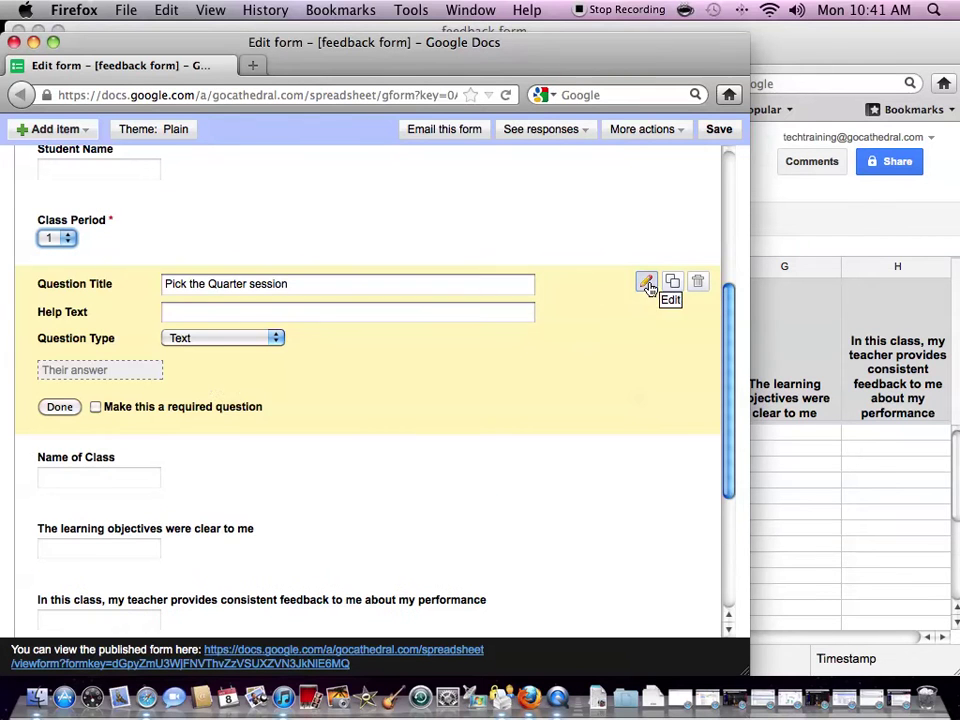
pyautogui.click(248, 343)
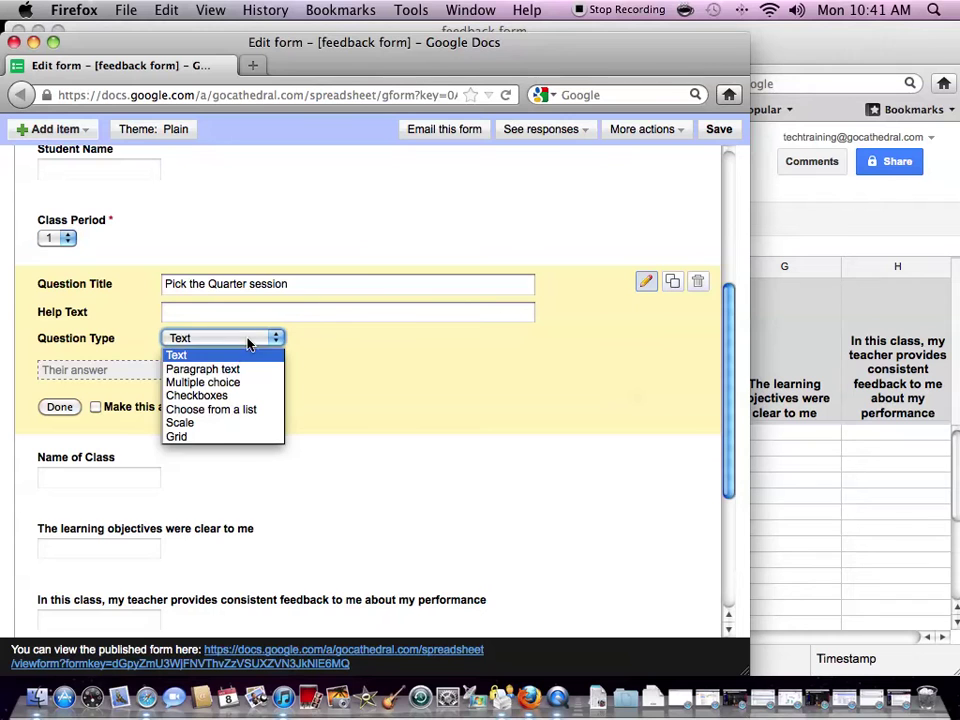
pyautogui.click(215, 406)
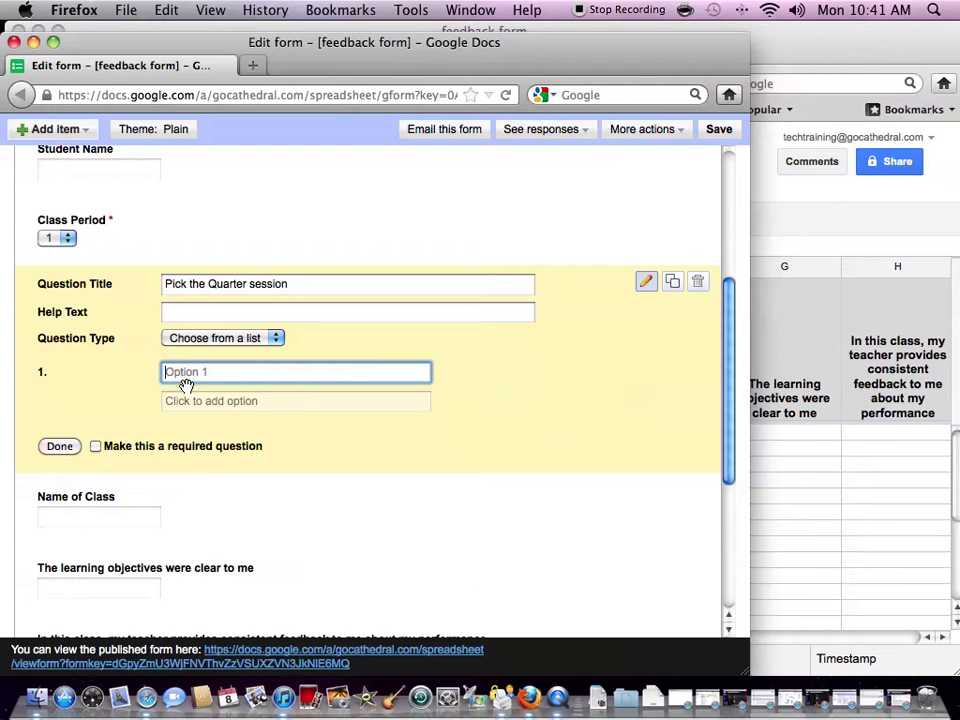
pyautogui.write('Q1')
pyautogui.press('Return')
pyautogui.write('Q2')
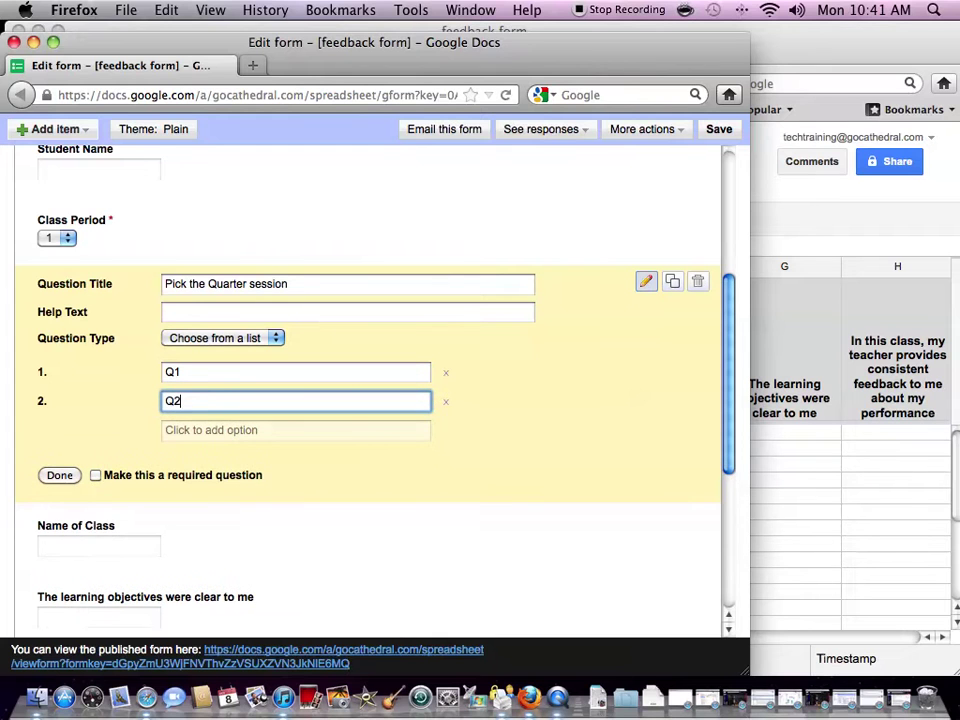
pyautogui.press('Return')
pyautogui.write('Q')
pyautogui.press('Return')
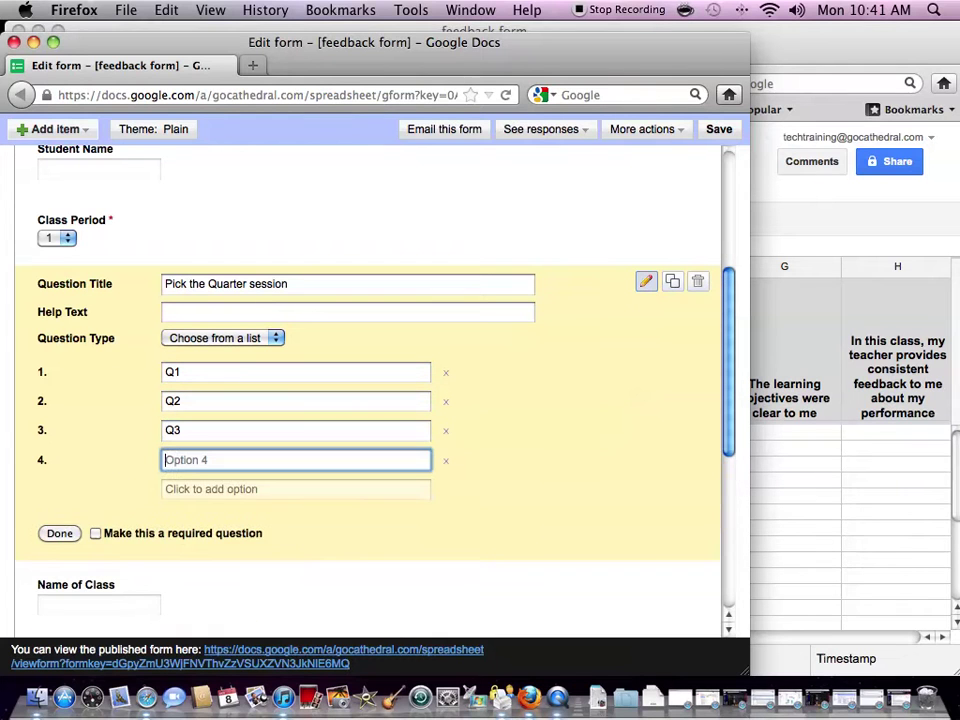
pyautogui.write('Q4')
# Step: Make Pick the Quarter session a required question, finish editing it and check its list of options
pyautogui.click(95, 534)
pyautogui.click(68, 538)
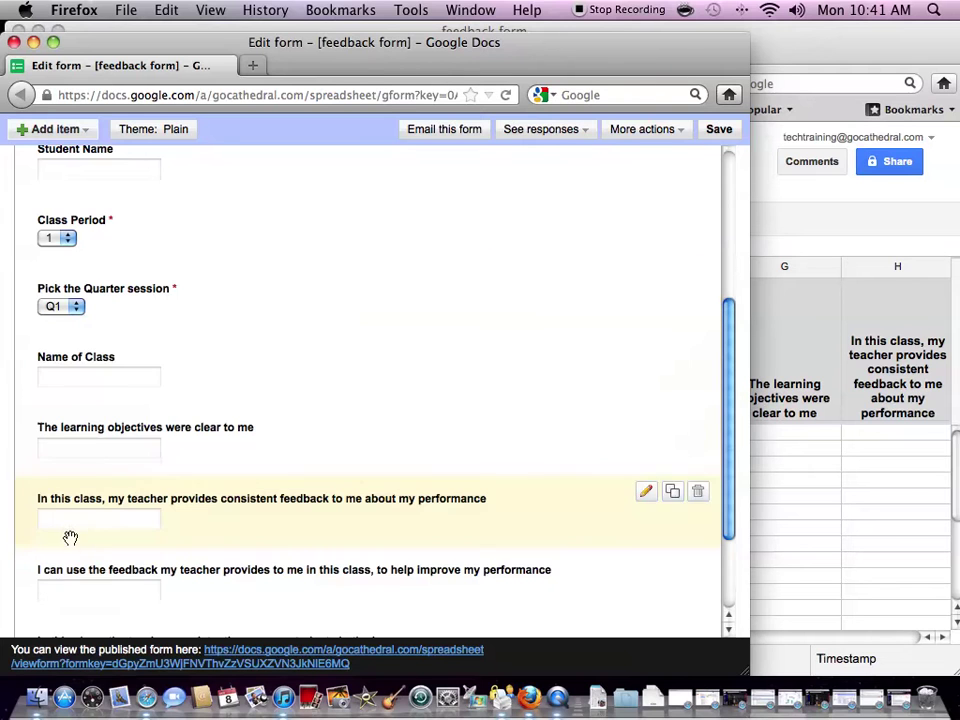
pyautogui.click(78, 308)
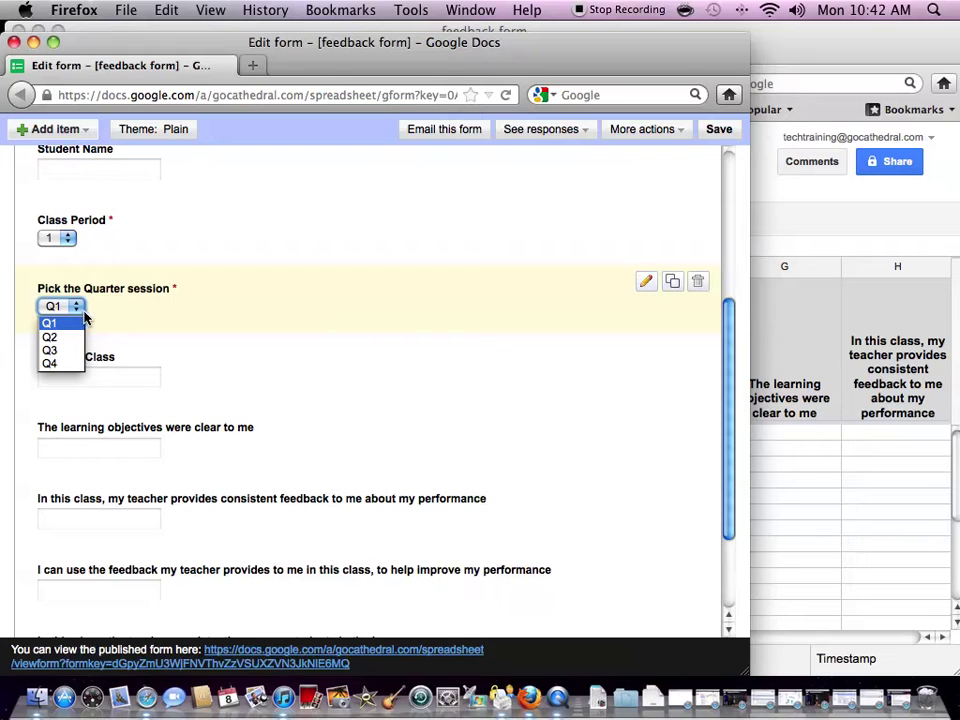
pyautogui.click(343, 355)
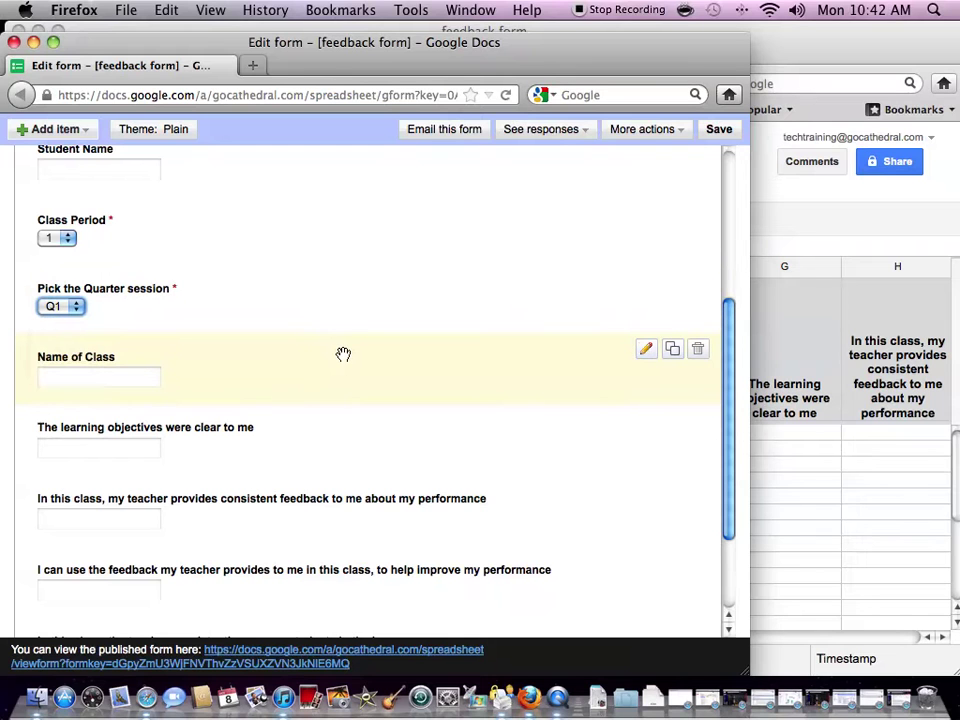
# Step: Change the Name of Class question type to Choose from a list, with options Algebra 1 and Geometry
pyautogui.click(646, 352)
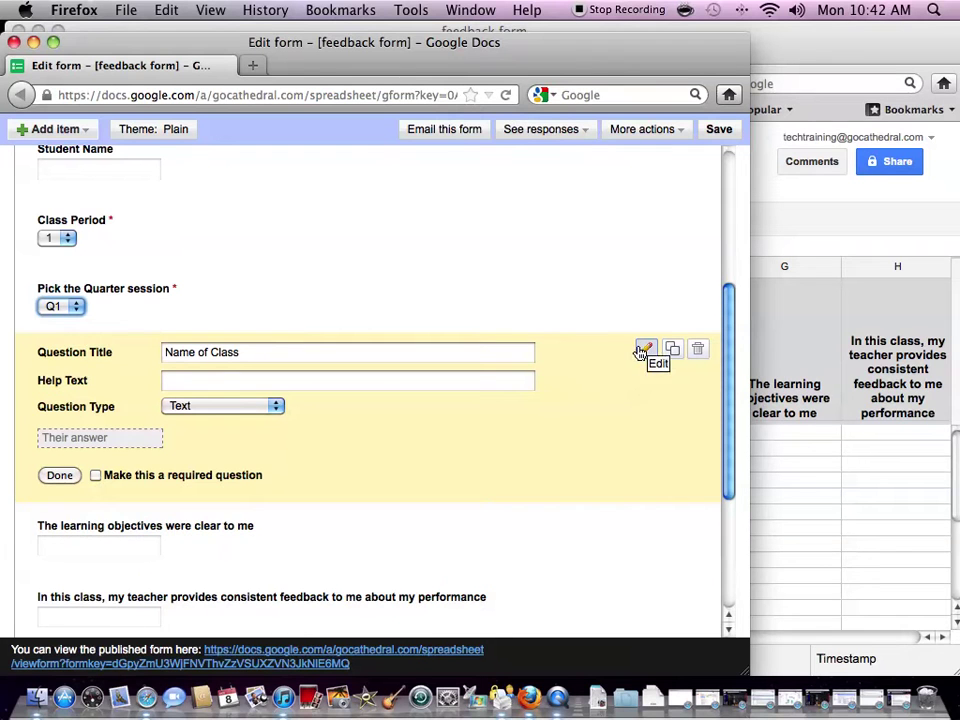
pyautogui.click(276, 403)
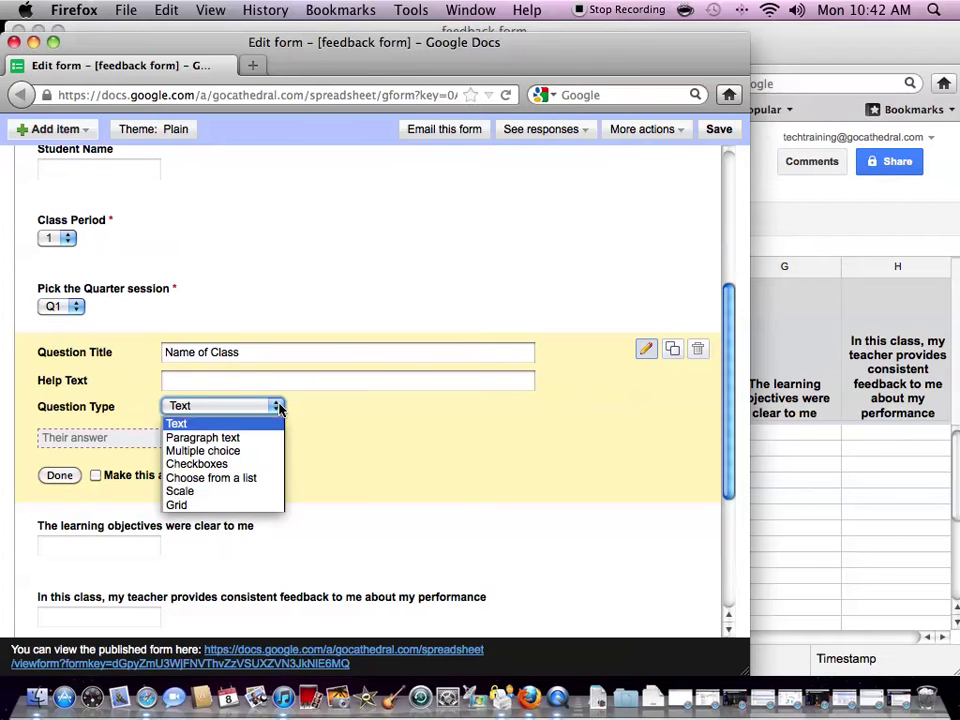
pyautogui.click(261, 479)
pyautogui.write('Al')
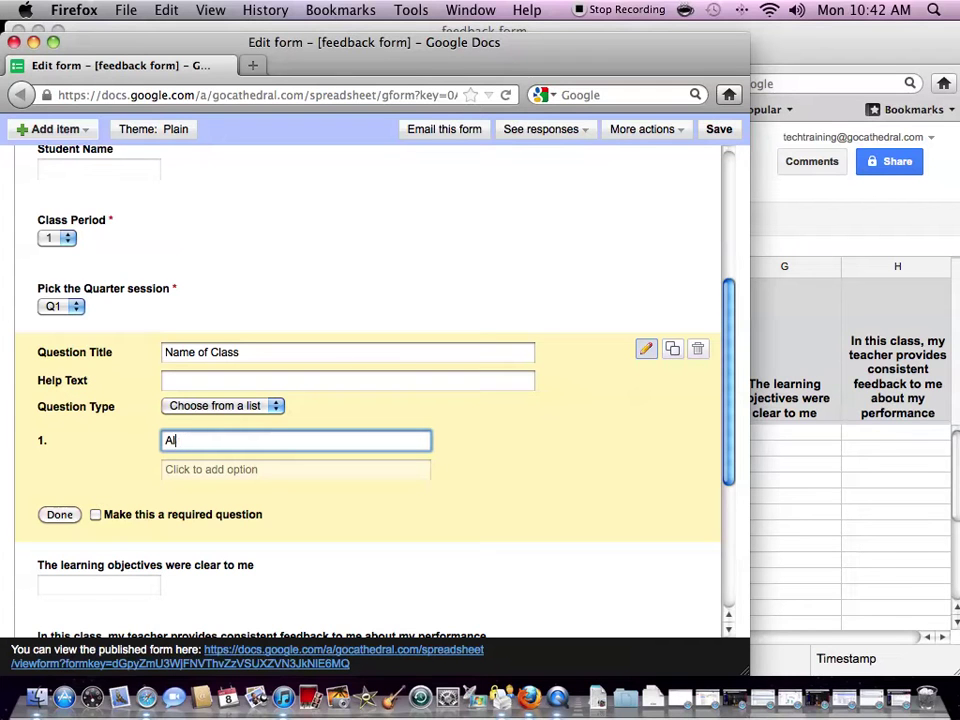
pyautogui.write('gebra1')
pyautogui.click(237, 467)
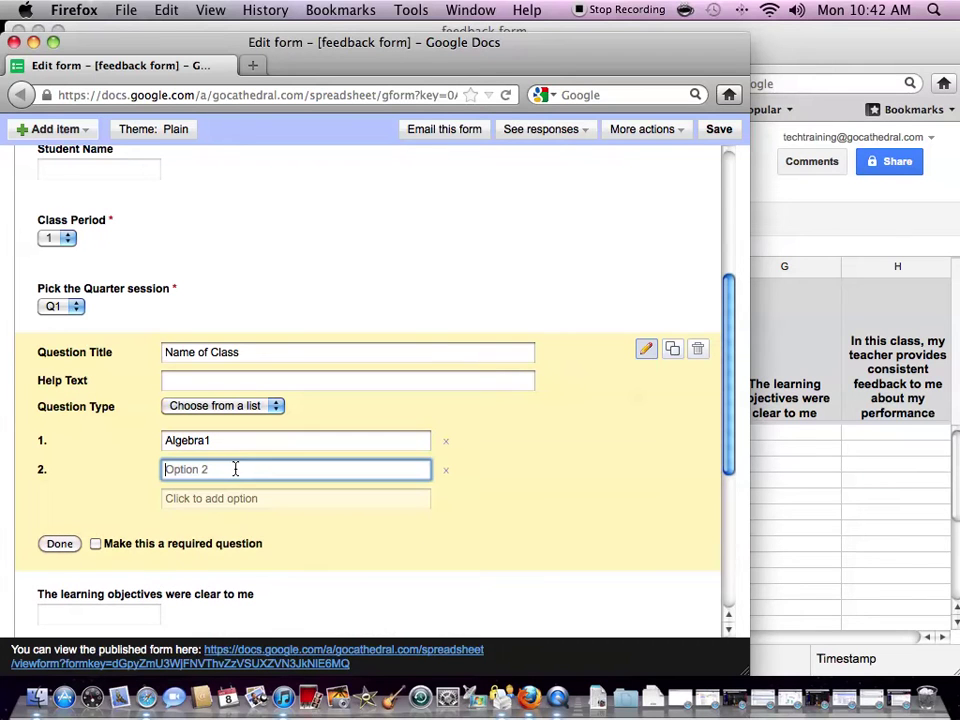
pyautogui.write('Geometry')
pyautogui.click(206, 438)
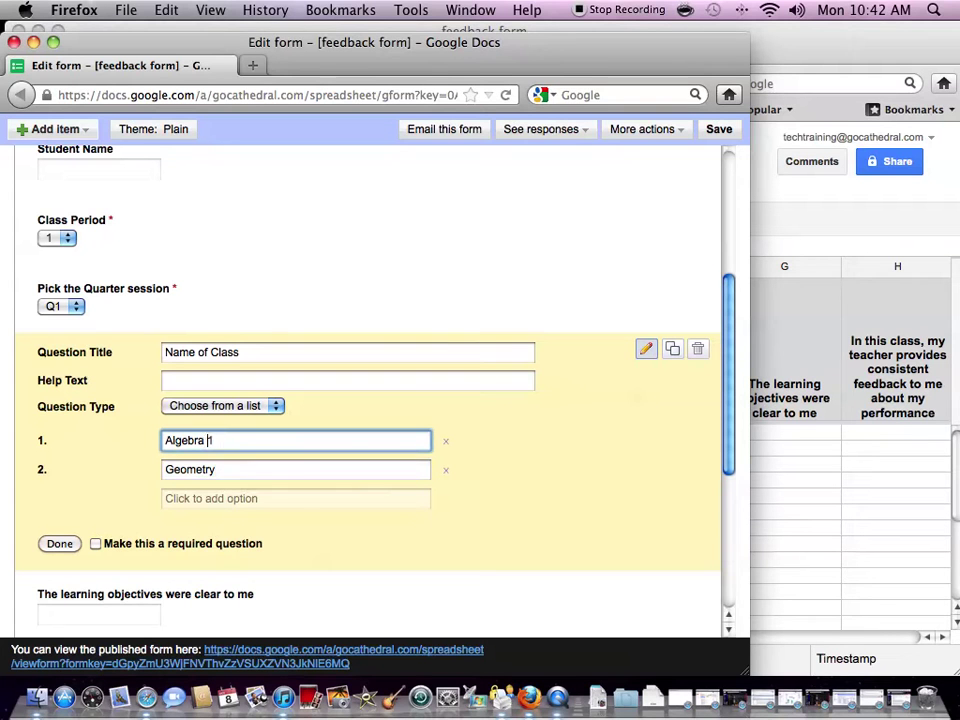
# Step: Make Name of Class a required question, finish editing it and check its list of options
pyautogui.click(95, 543)
pyautogui.click(58, 543)
pyautogui.click(112, 375)
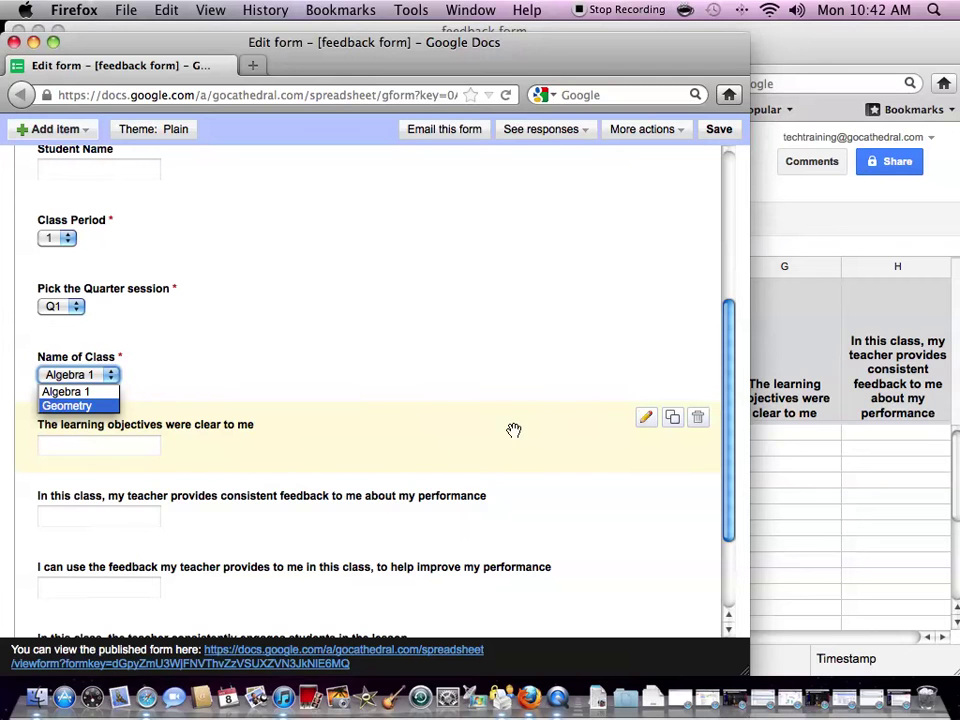
pyautogui.click(505, 431)
# Step: Change "The learning objectives were clear to me" to Choose from a list, with Completely Agree as the first option
pyautogui.moveTo(729, 470); pyautogui.dragTo(729, 536)
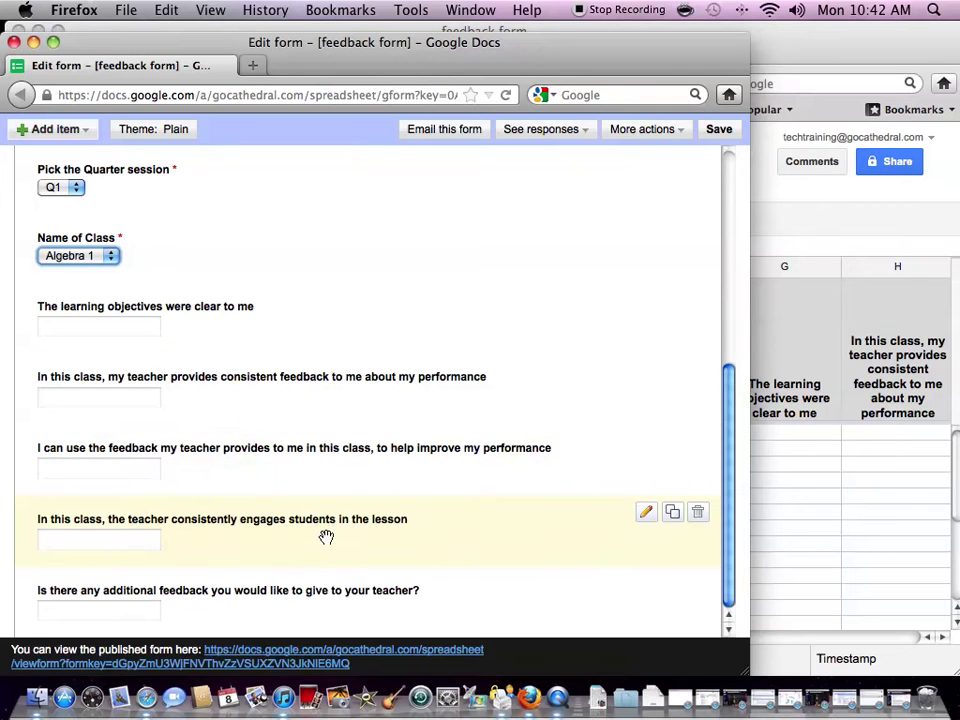
pyautogui.click(645, 301)
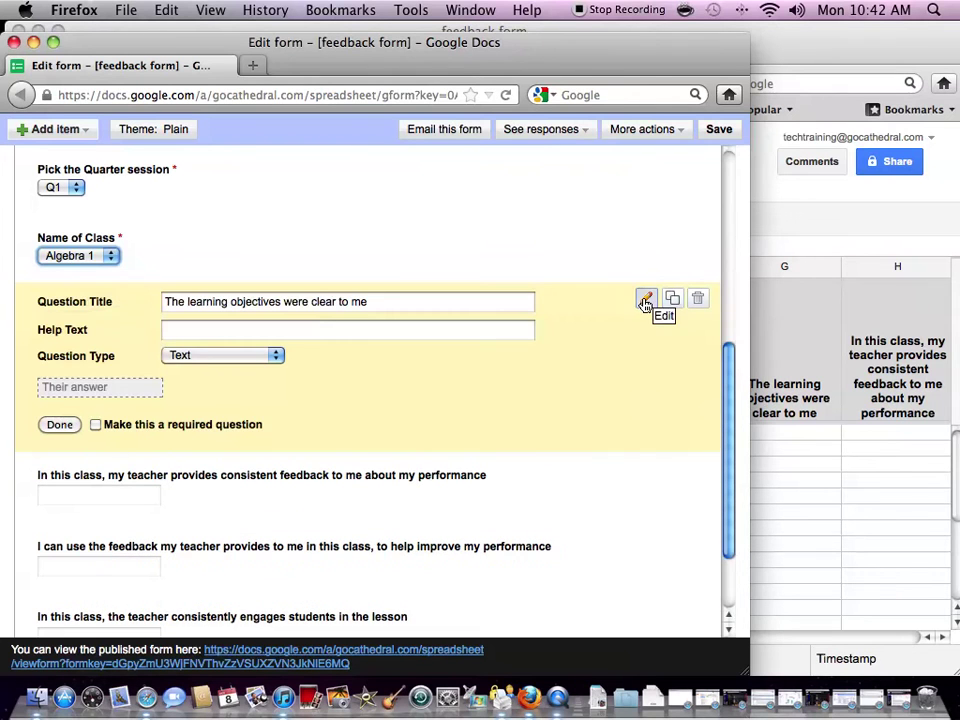
pyautogui.click(268, 356)
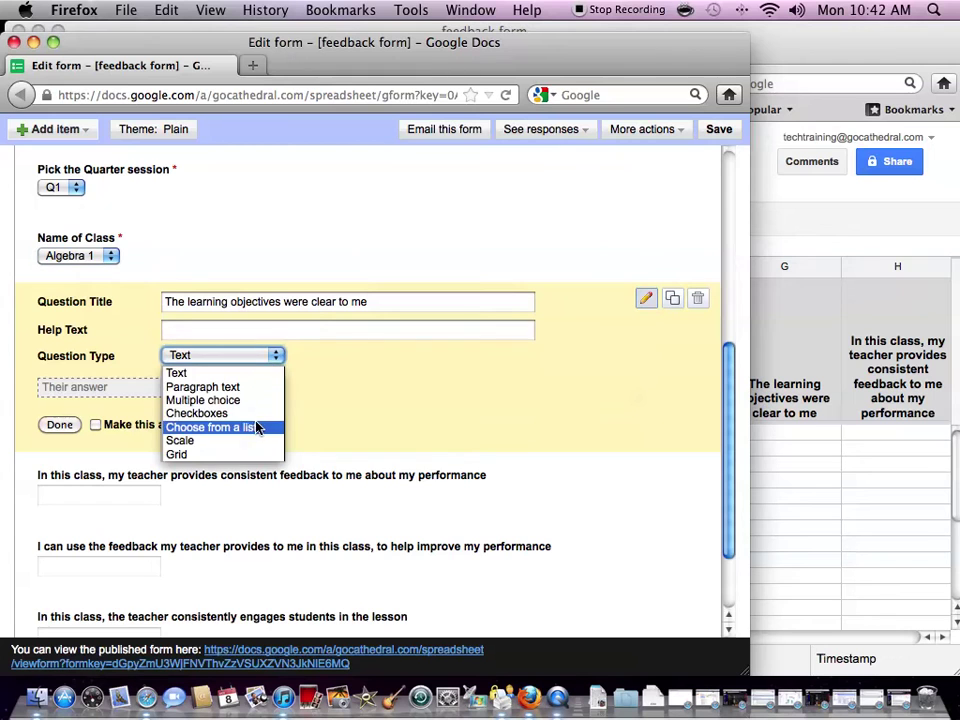
pyautogui.click(256, 425)
pyautogui.click(264, 331)
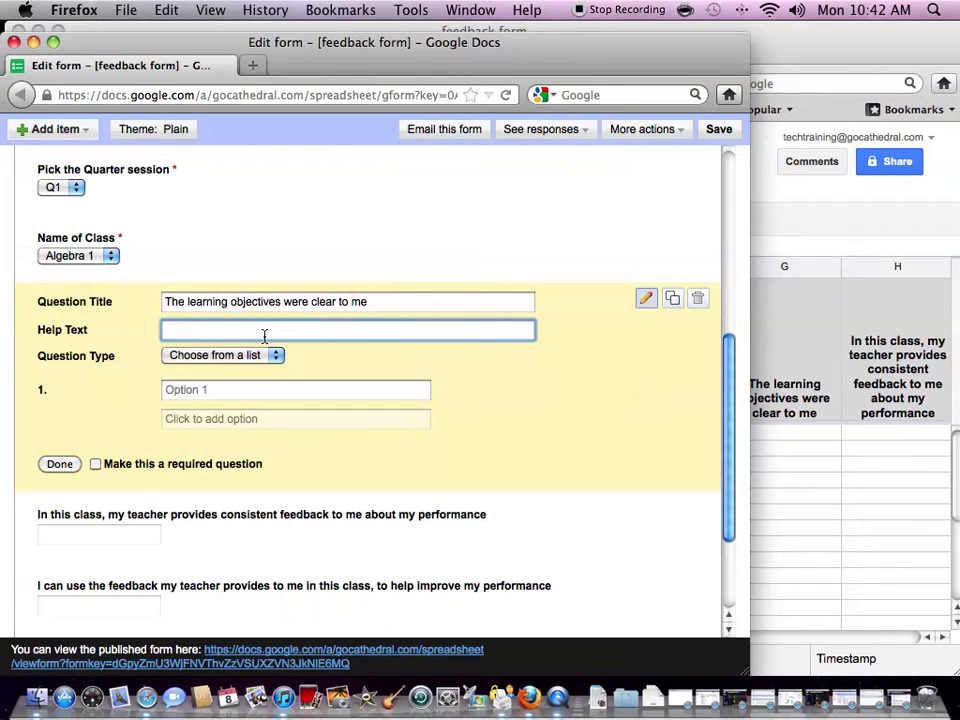
pyautogui.write('Completely Agree')
pyautogui.moveTo(258, 329); pyautogui.dragTo(134, 330)
pyautogui.press('super+x')
pyautogui.click(189, 392)
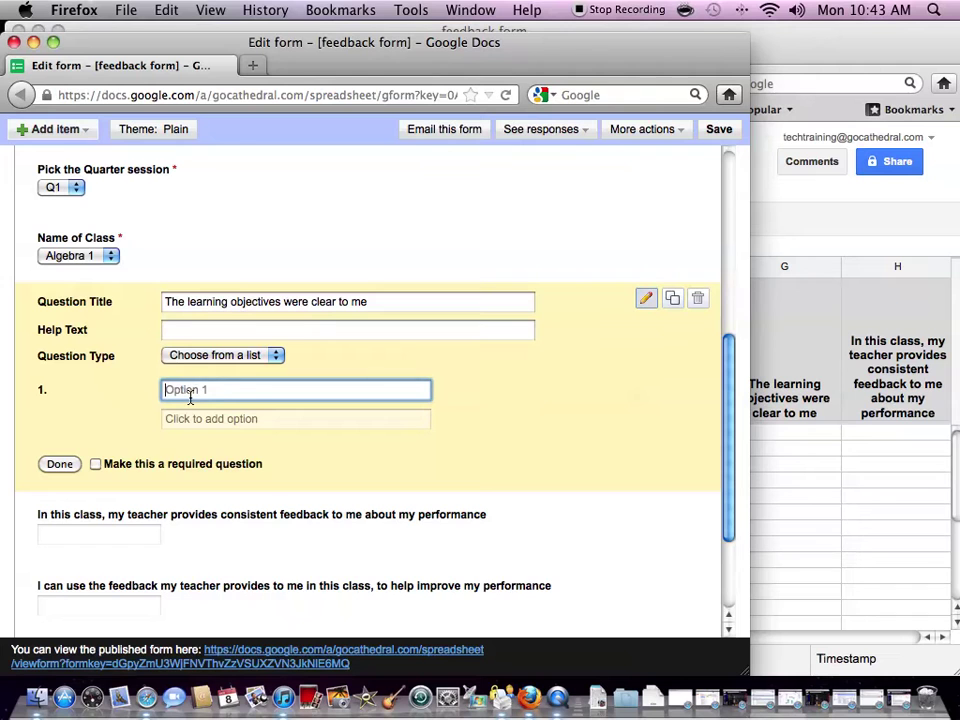
pyautogui.press('super+v')
# Step: Add the options Agree, Somewhat agree and Disagree to the learning objectives question
pyautogui.click(207, 418)
pyautogui.write('Agree')
pyautogui.press('Return')
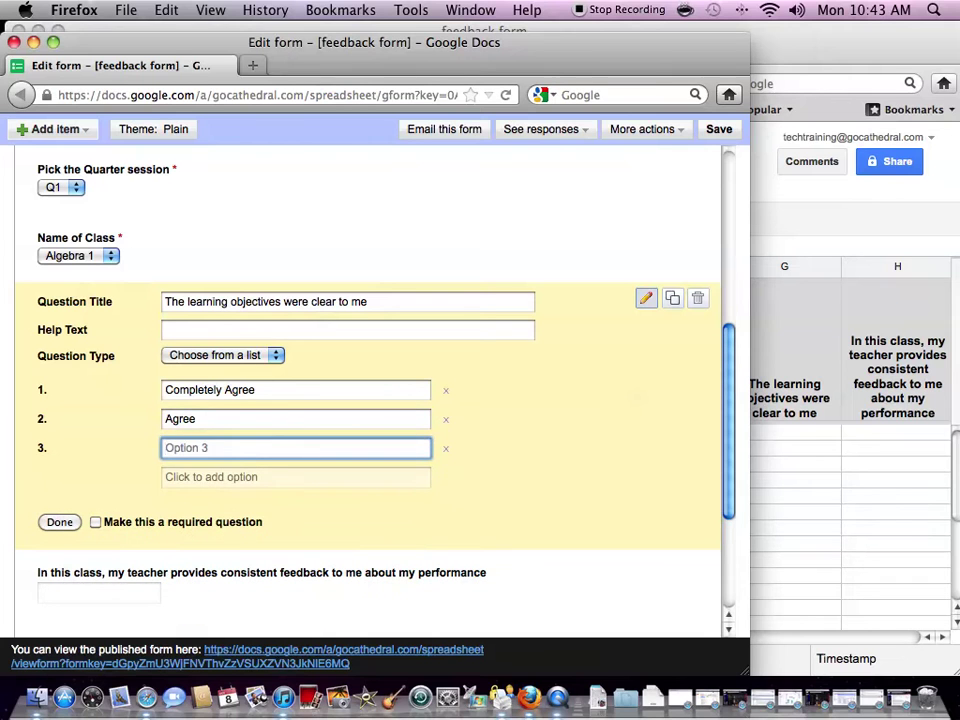
pyautogui.write('Somew')
pyautogui.write('hat agree')
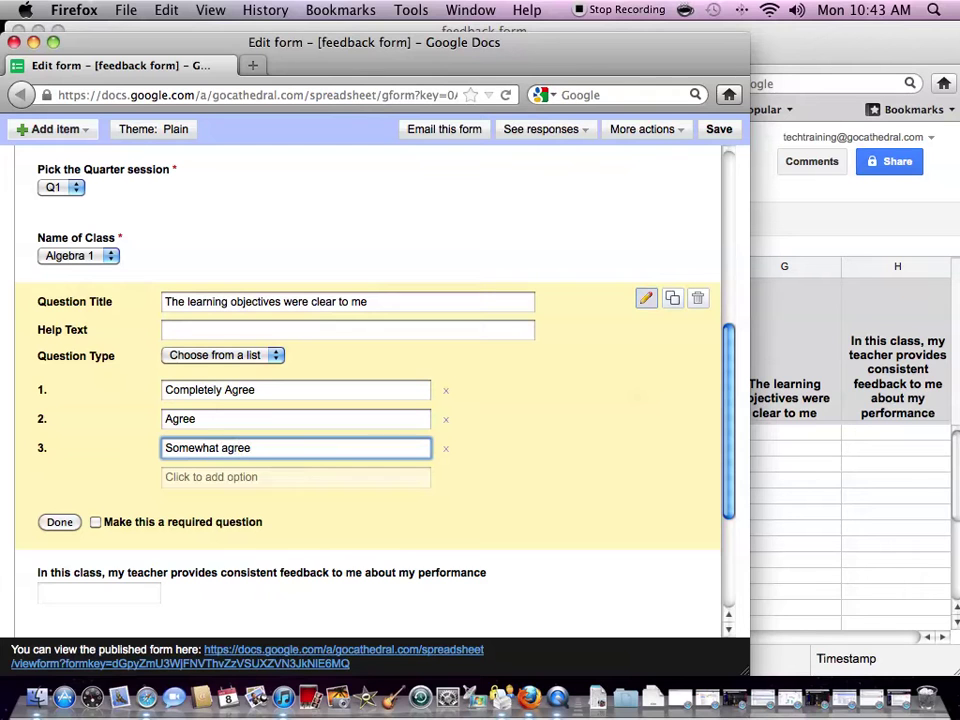
pyautogui.press('Return')
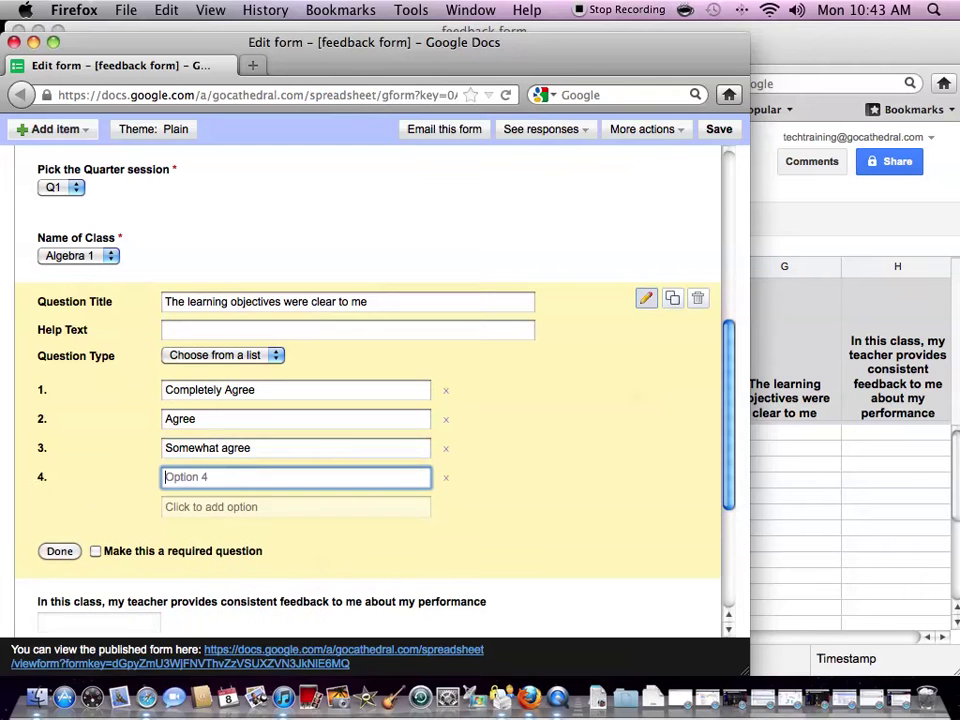
pyautogui.write('Disagree')
# Step: Make the learning objectives question required, finish editing it and check its list of options
pyautogui.click(95, 551)
pyautogui.click(75, 552)
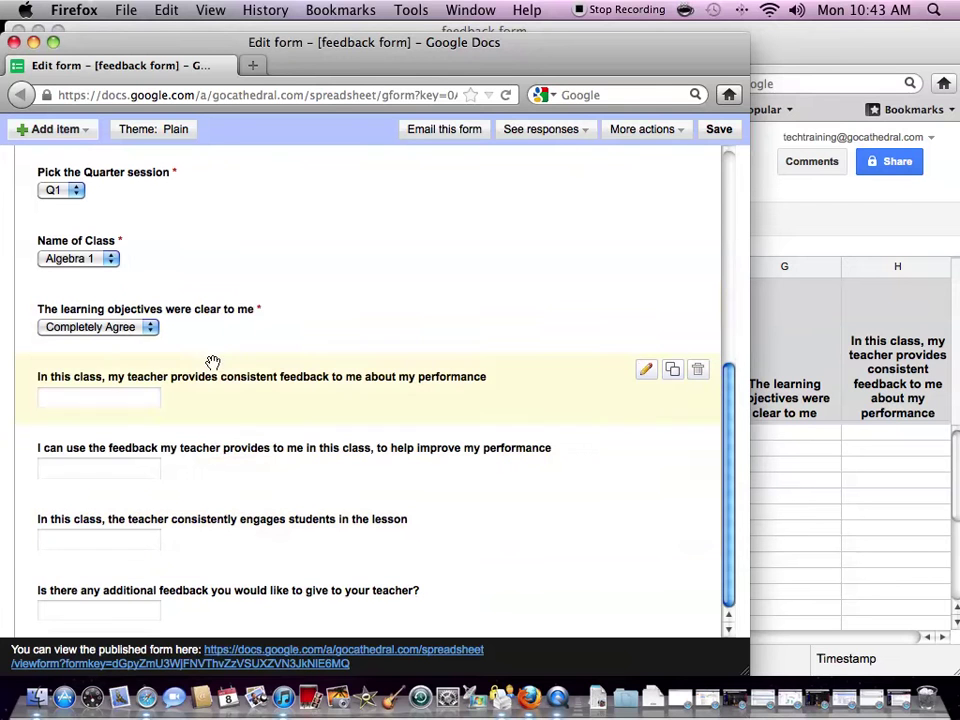
pyautogui.click(148, 330)
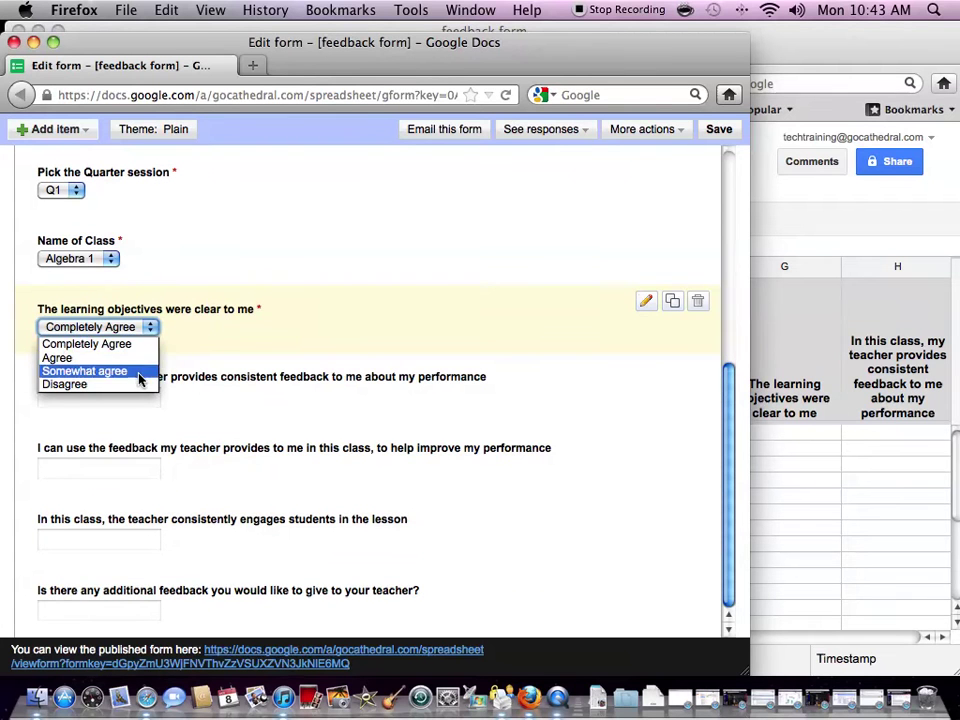
pyautogui.click(723, 439)
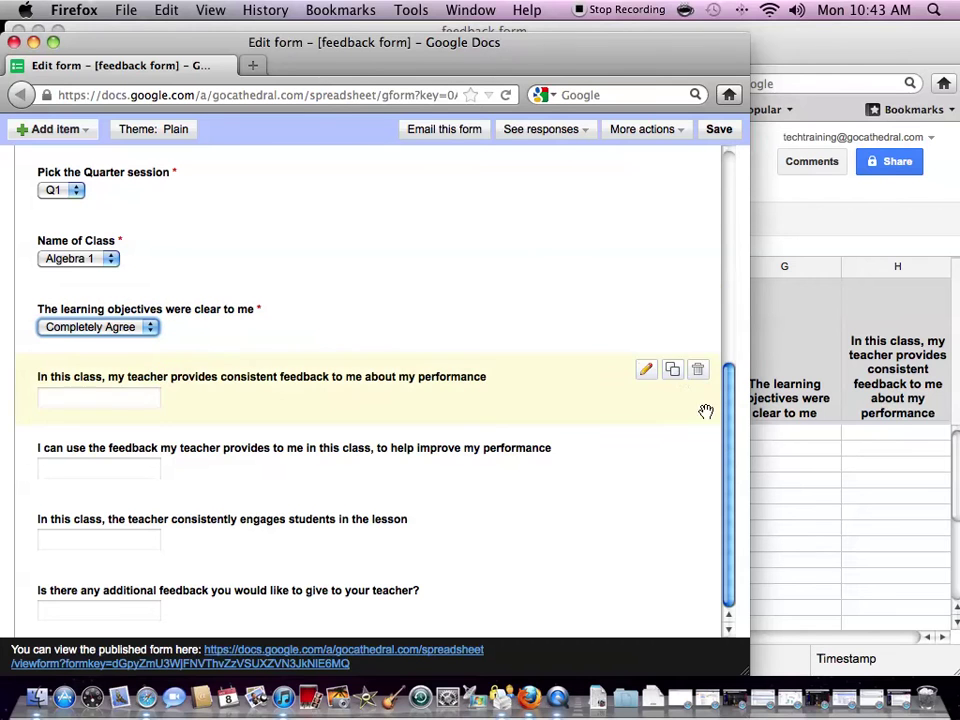
# Step: Change the question on consistent teacher feedback to Choose from a list, with options Completely agree, Agree, Somewhat Agree and Disagree
pyautogui.click(646, 370)
pyautogui.click(274, 426)
pyautogui.click(240, 496)
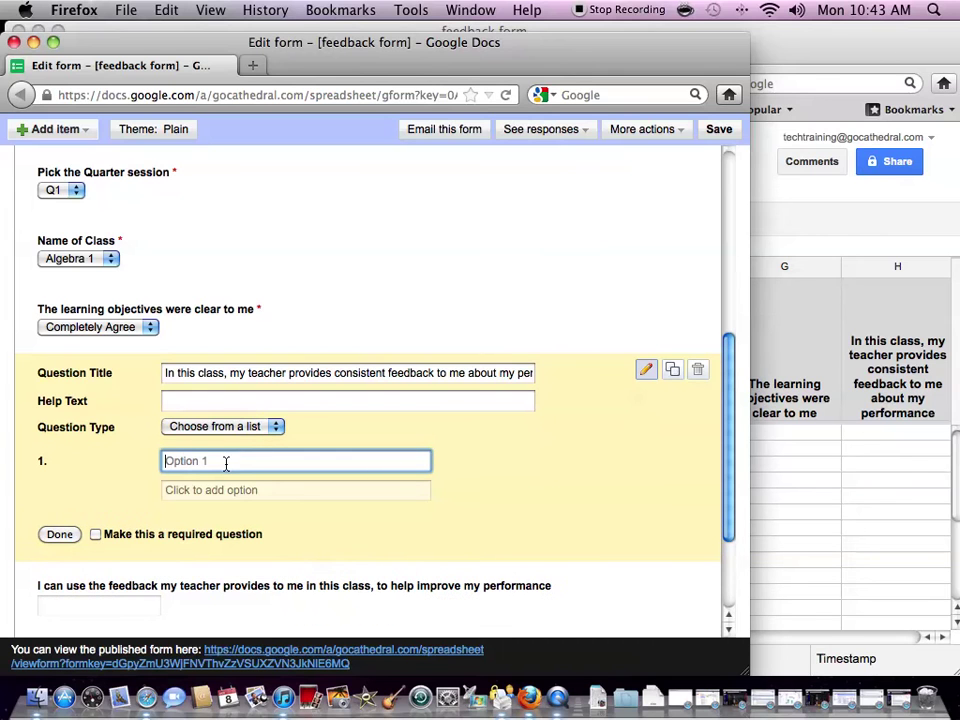
pyautogui.write('Completely agree')
pyautogui.press('Return')
pyautogui.write('Agree')
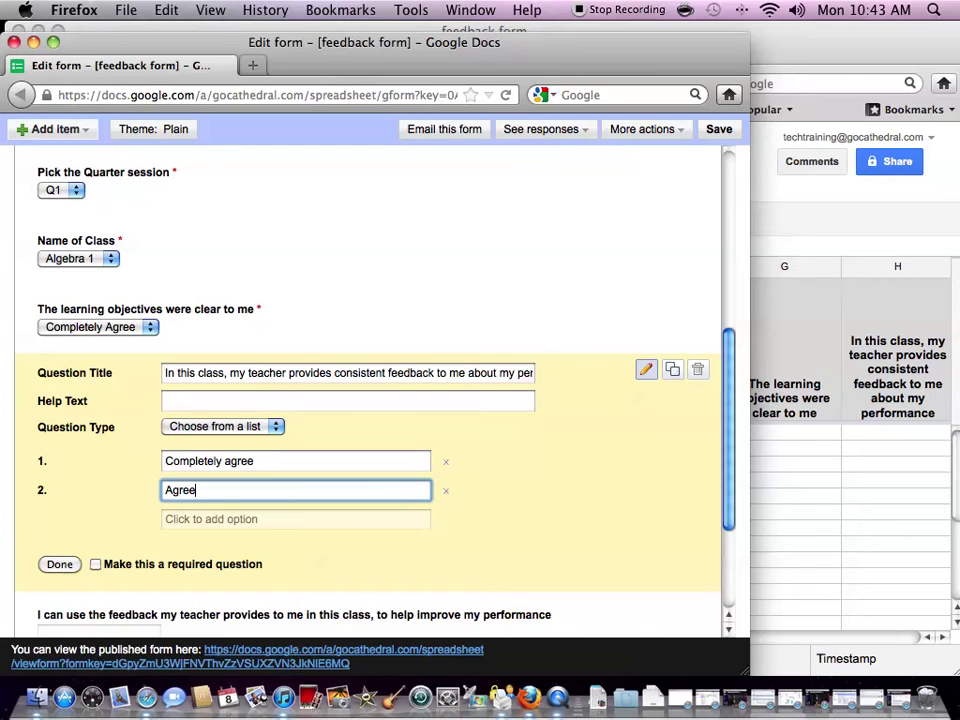
pyautogui.press('Return')
pyautogui.write('Somewhat Agr')
pyautogui.press('Return')
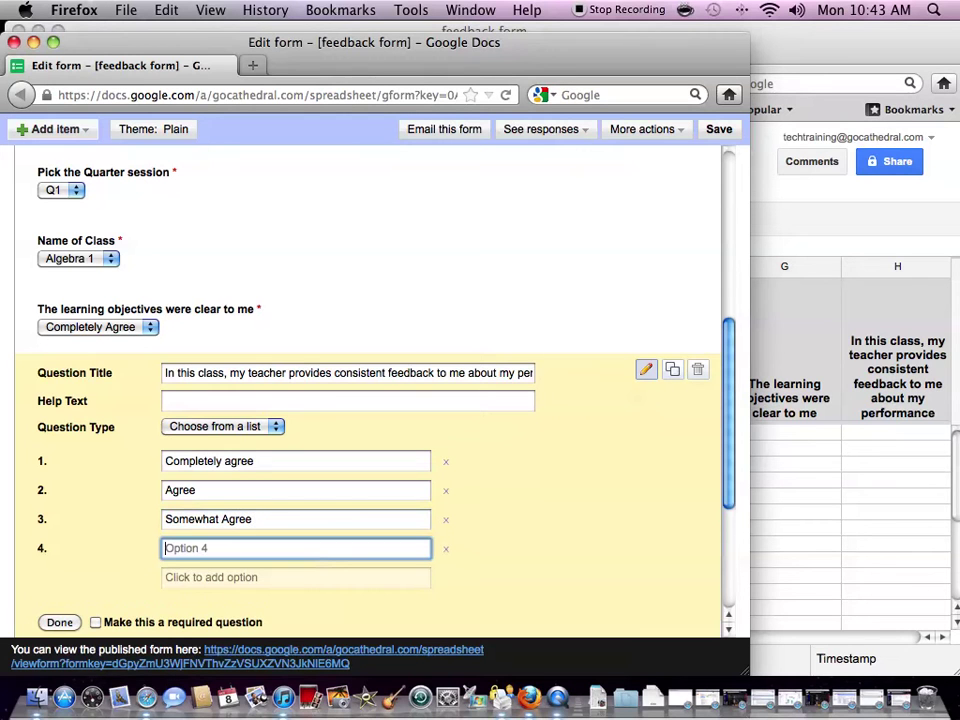
pyautogui.write('Did')
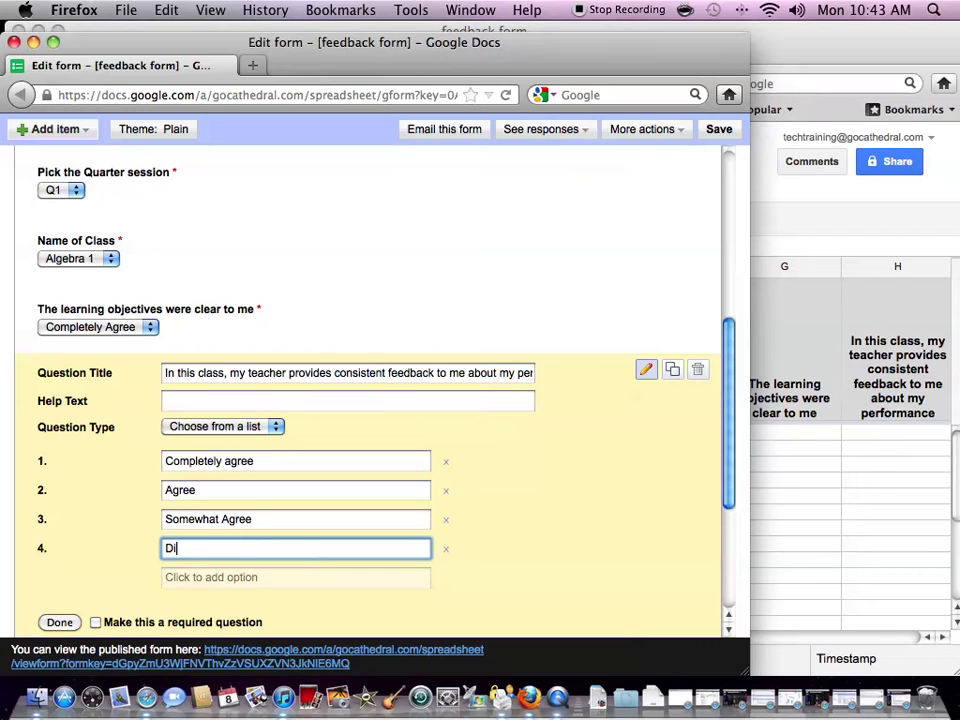
pyautogui.press('BackSpace')
pyautogui.click(223, 519)
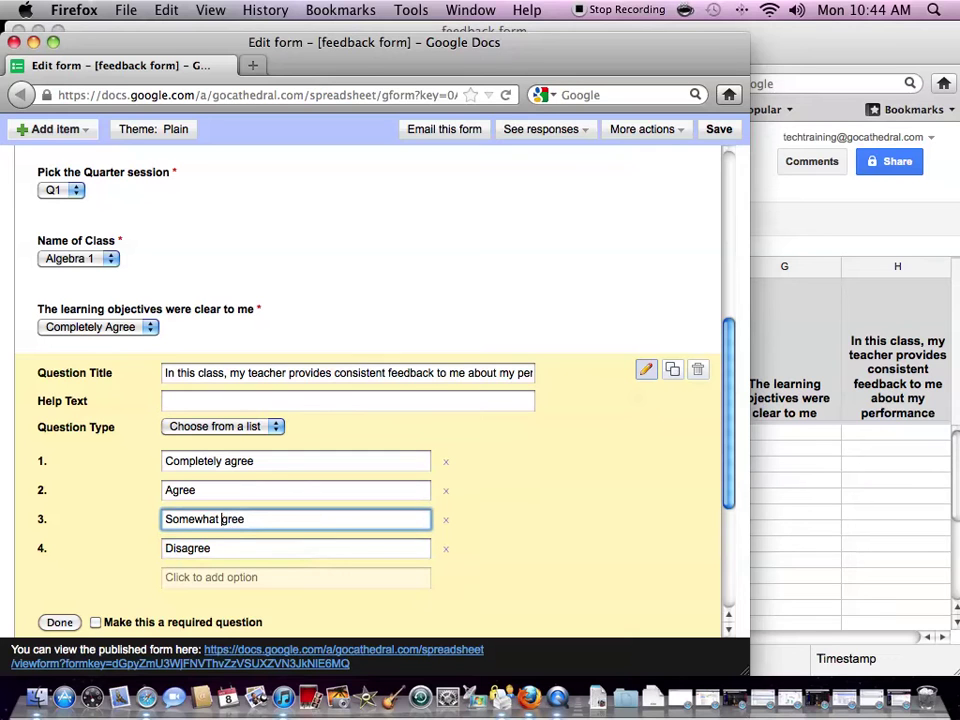
# Step: Make the consistent teacher feedback question required, finish editing it and check its list of options
pyautogui.click(109, 622)
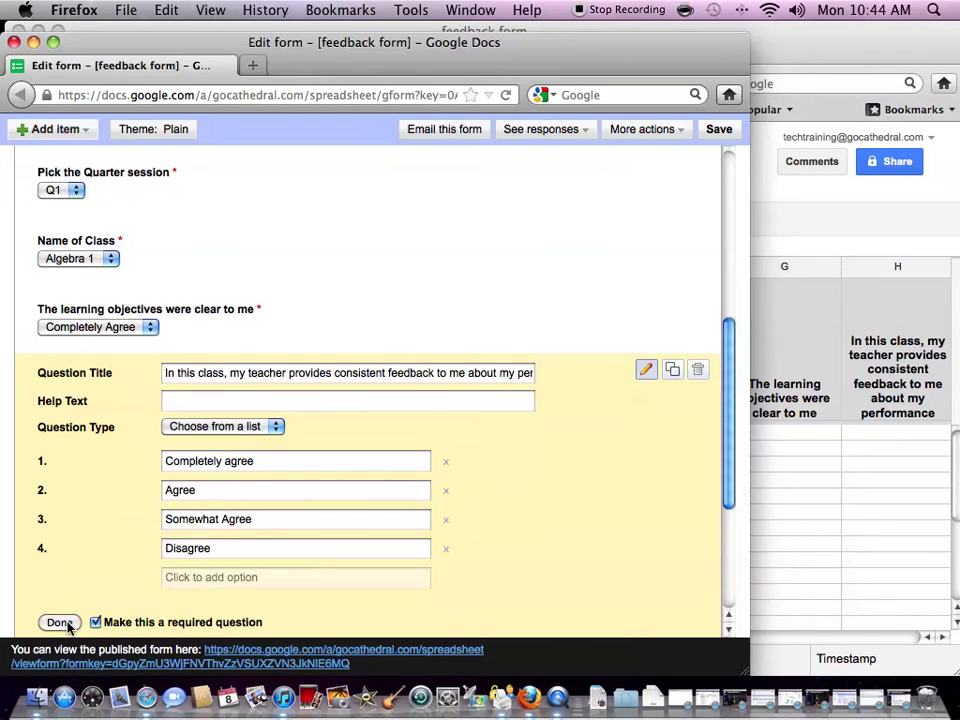
pyautogui.click(66, 623)
pyautogui.click(148, 399)
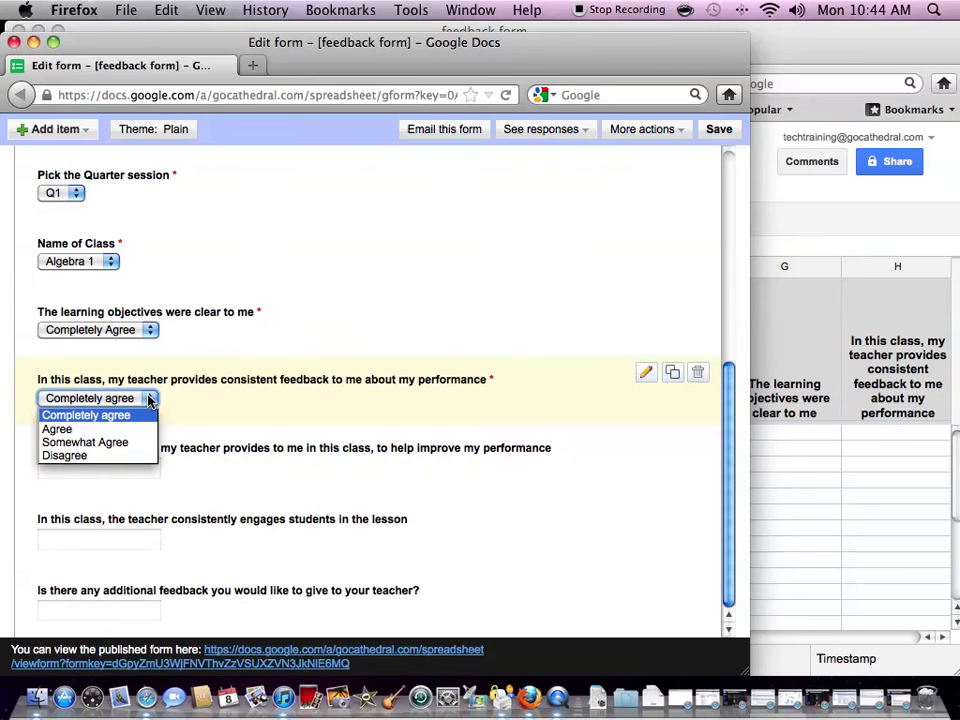
pyautogui.click(148, 401)
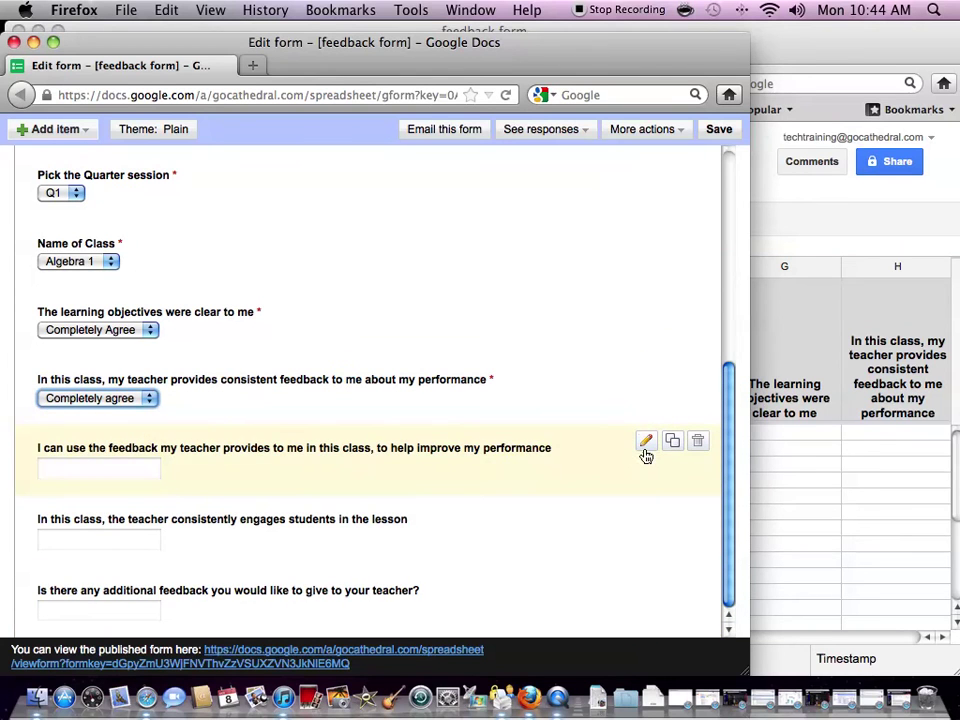
# Step: Change the question on using teacher feedback to improve performance to Choose from a list, with Completely agree as the first option
pyautogui.click(646, 441)
pyautogui.click(255, 498)
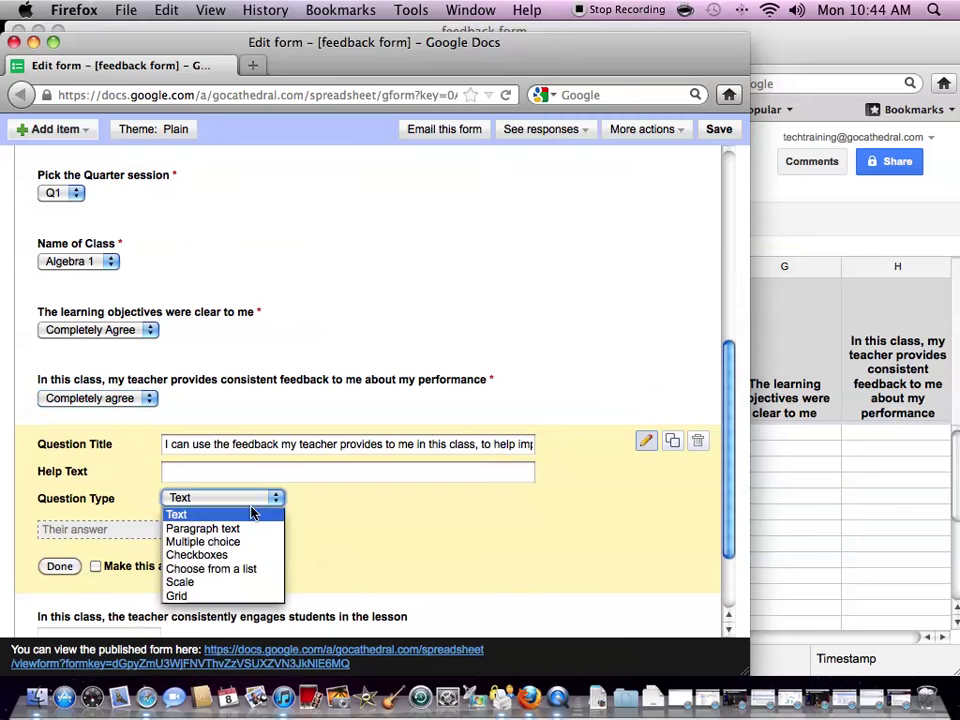
pyautogui.click(215, 568)
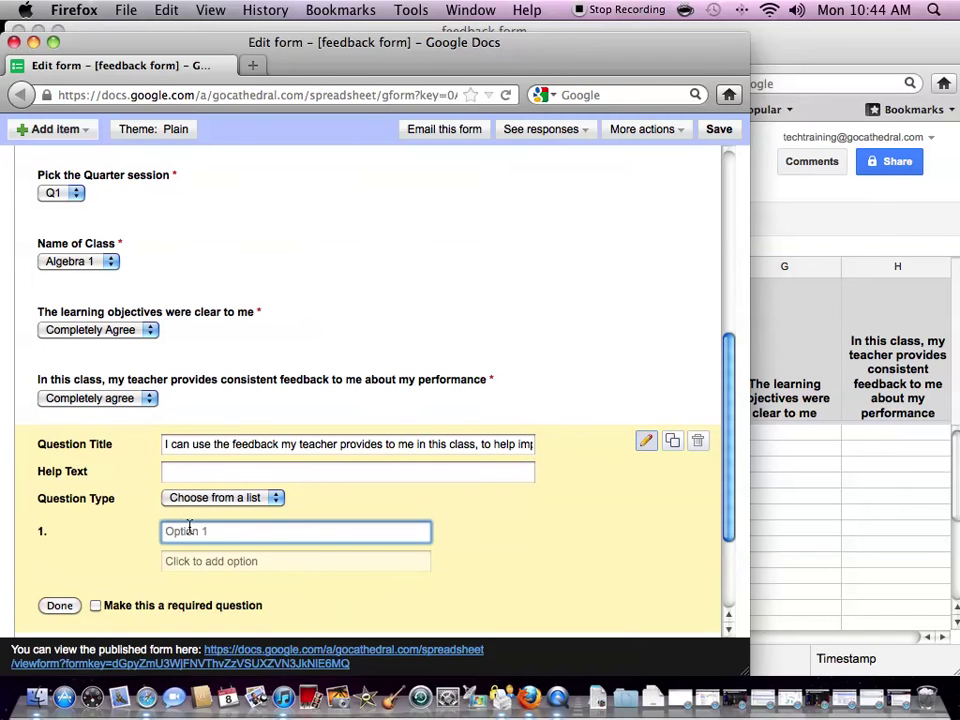
pyautogui.write('Completely')
pyautogui.write('ahree')
pyautogui.press('BackSpace')
pyautogui.press('BackSpace')
pyautogui.press('BackSpace')
pyautogui.press('BackSpace')
pyautogui.write('gree')
pyautogui.press('Return')
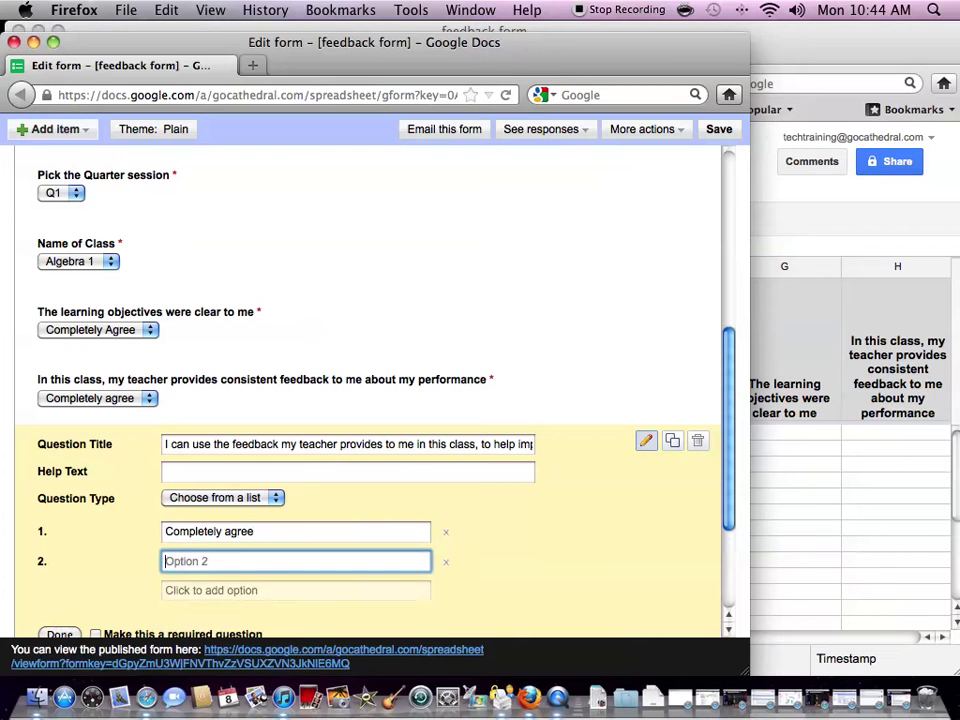
# Step: Add the options Agree, Somewhat agree and Disagree to the question on using feedback to improve performance
pyautogui.write('Agree')
pyautogui.press('Return')
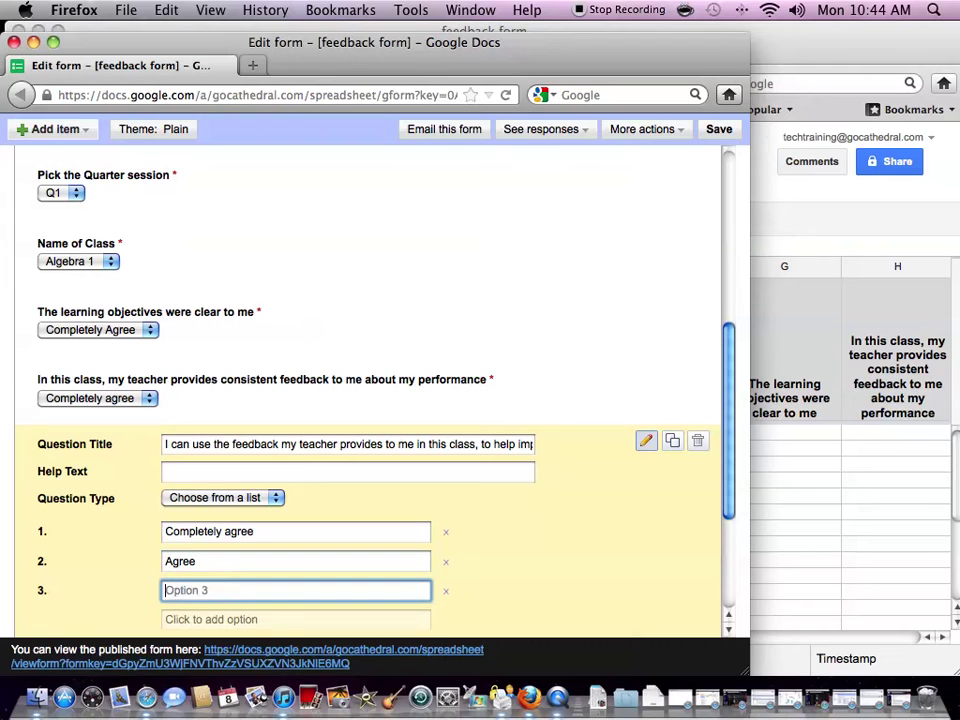
pyautogui.write('Somewhat agree')
pyautogui.press('Return')
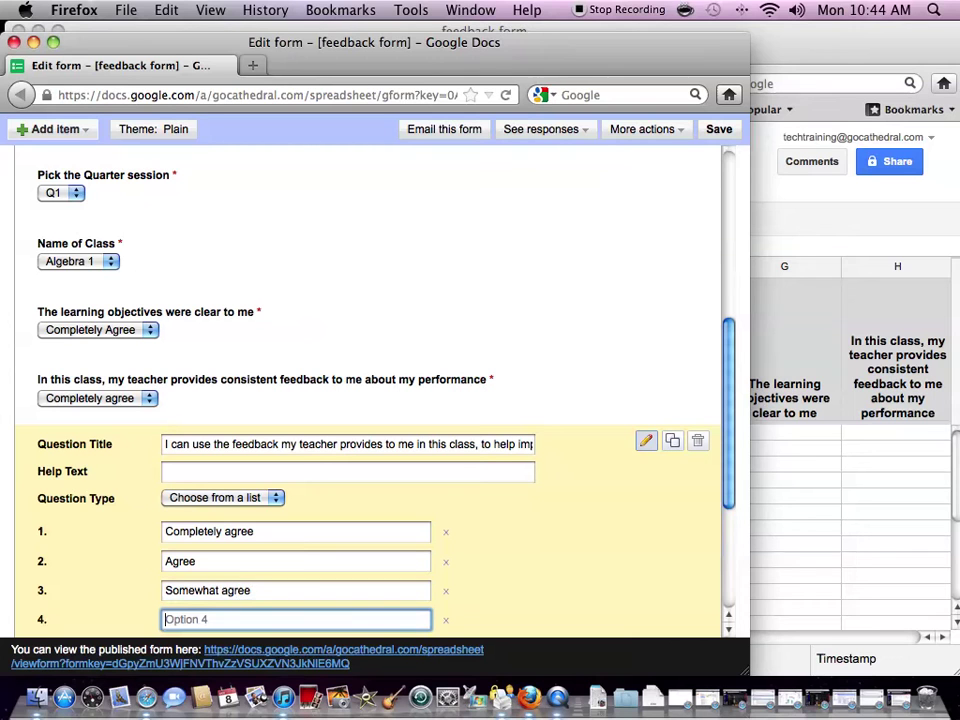
pyautogui.write('Disagree')
# Step: Make the question on using feedback to improve performance required and finish editing it
pyautogui.scroll(-2, 626, 396)
pyautogui.click(96, 629)
pyautogui.click(59, 628)
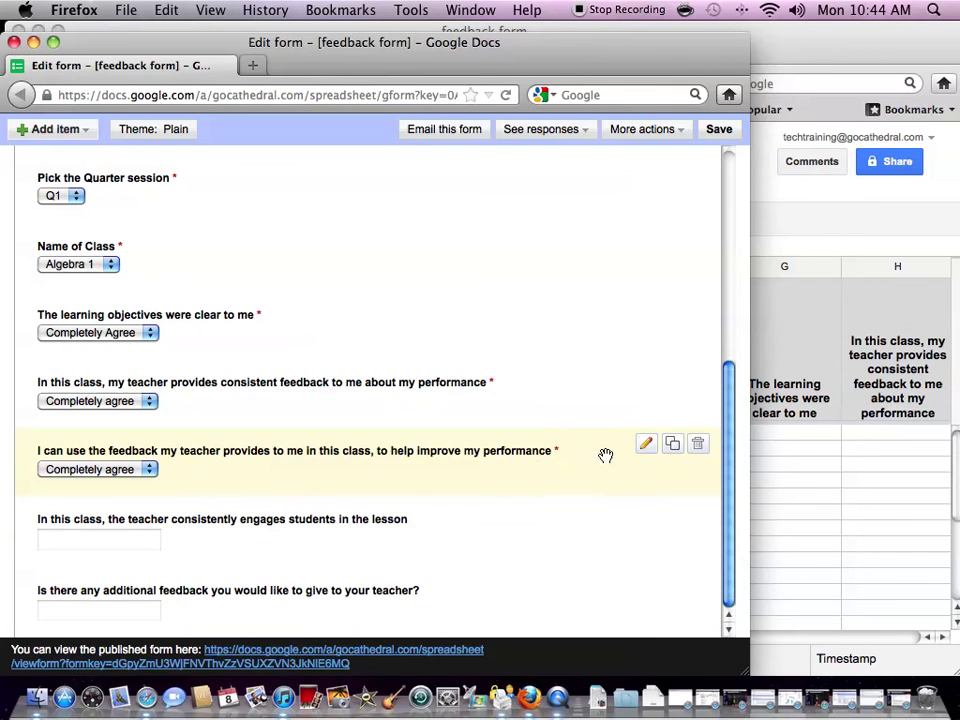
# Step: Change the question on the teacher consistently engaging students in the lesson to Choose from a list
pyautogui.click(646, 513)
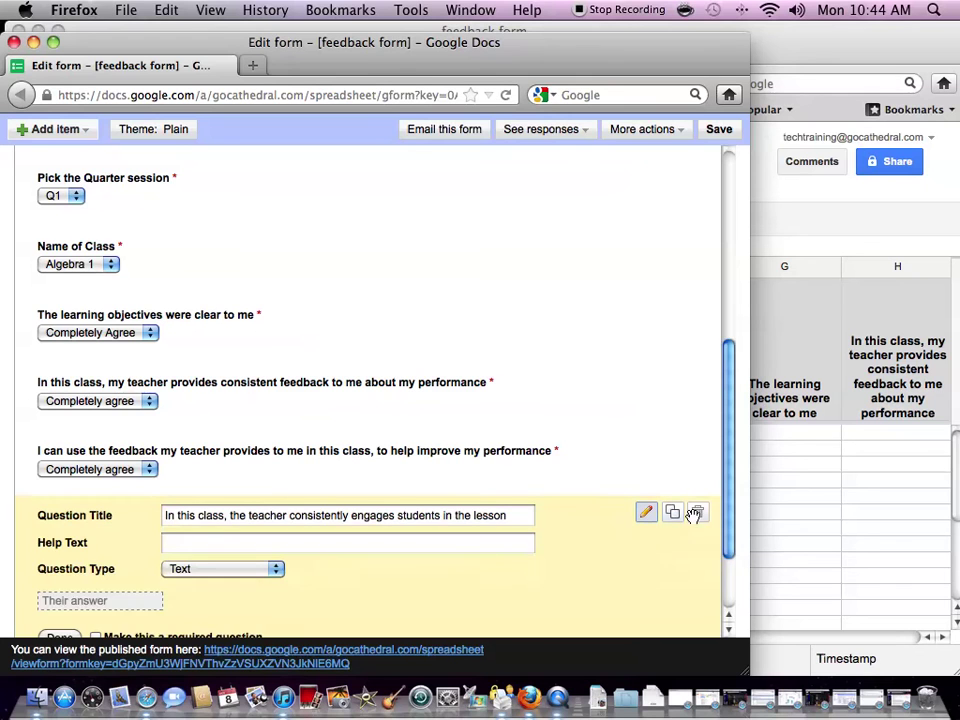
pyautogui.scroll(-3, 720, 520)
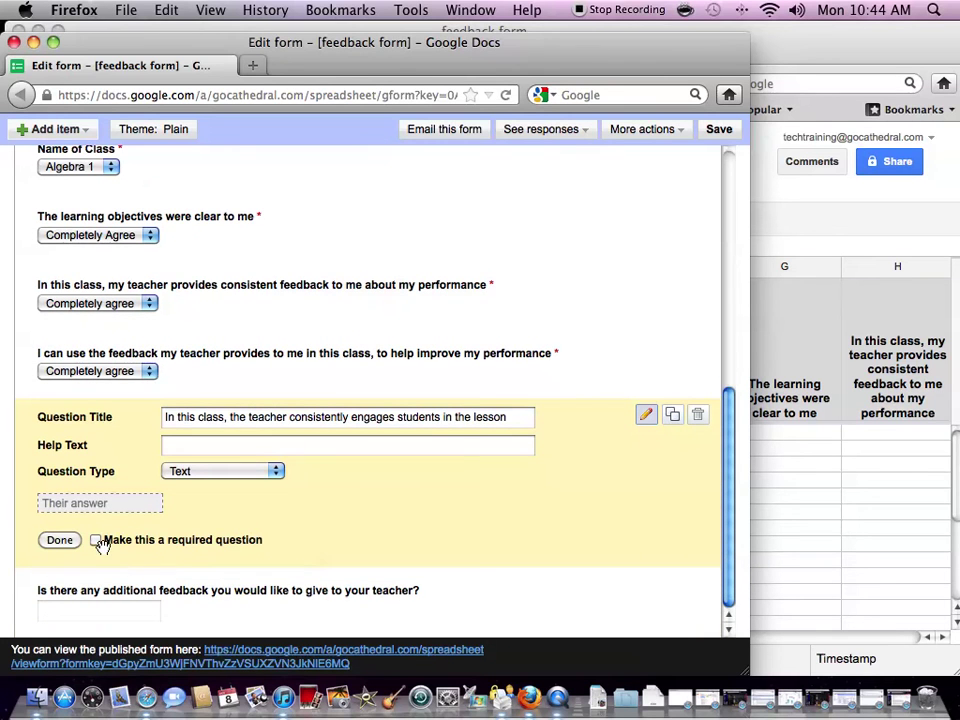
pyautogui.click(229, 471)
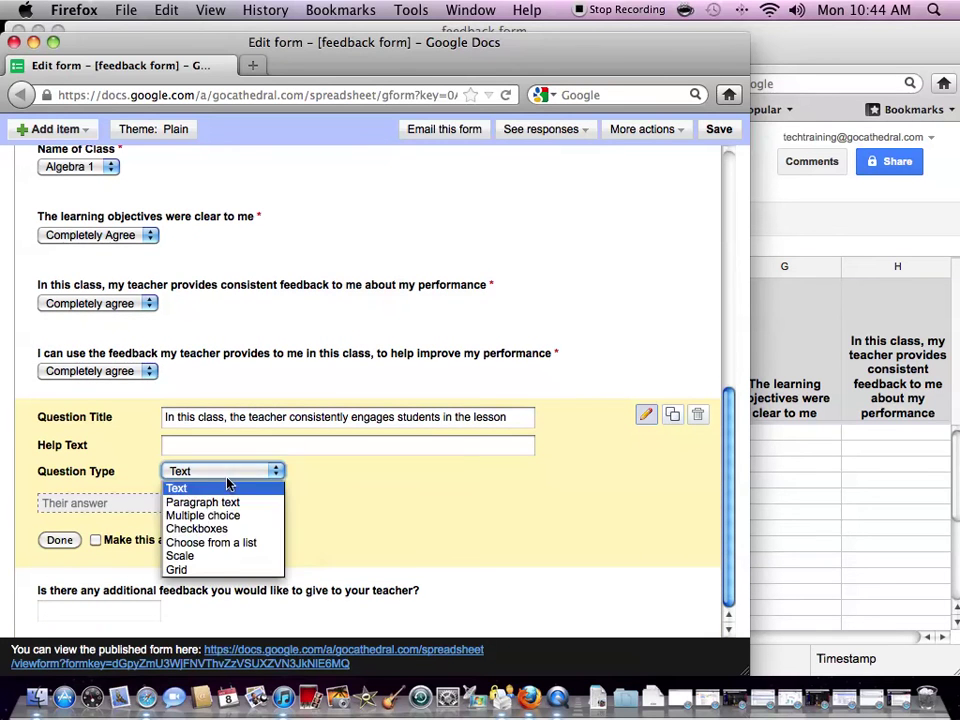
pyautogui.click(213, 542)
pyautogui.scroll(-1, 92, 535)
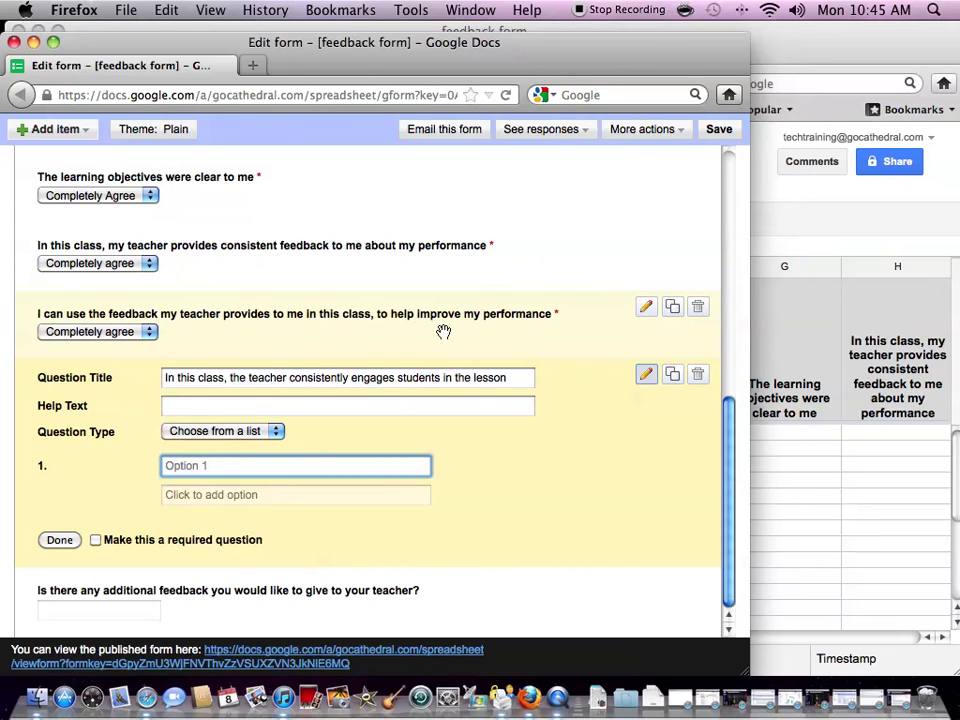
# Step: Enter Completely Agree and Agree as the first two options of the student engagement question
pyautogui.write('Completely Agree')
pyautogui.press('Return')
pyautogui.write('Agree')
pyautogui.press('Return')
pyautogui.write('Disagree')
pyautogui.press('BackSpace')
pyautogui.press('BackSpace')
pyautogui.press('BackSpace')
pyautogui.press('BackSpace')
pyautogui.press('BackSpace')
pyautogui.press('BackSpace')
pyautogui.press('BackSpace')
pyautogui.press('BackSpace')
# Step: Add the options Somewhat agree and Disagree to the student engagement question, make it required and finish editing it
pyautogui.write('Somewhat')
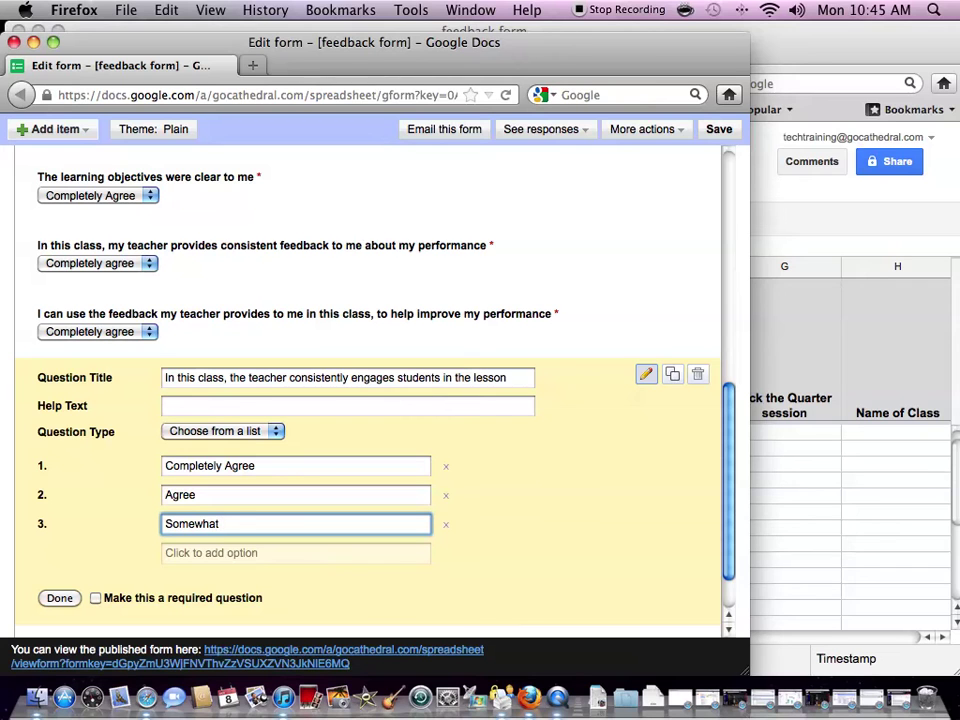
pyautogui.write(' Ag')
pyautogui.press('BackSpace')
pyautogui.write('ag')
pyautogui.press('Return')
pyautogui.write('Disagree')
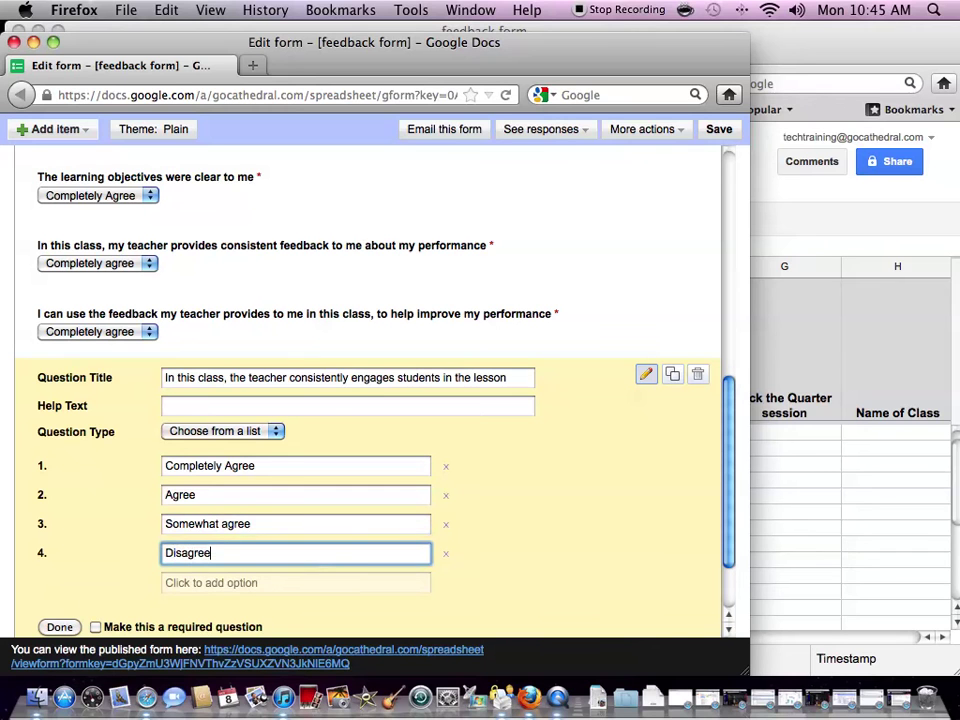
pyautogui.click(95, 626)
pyautogui.click(60, 626)
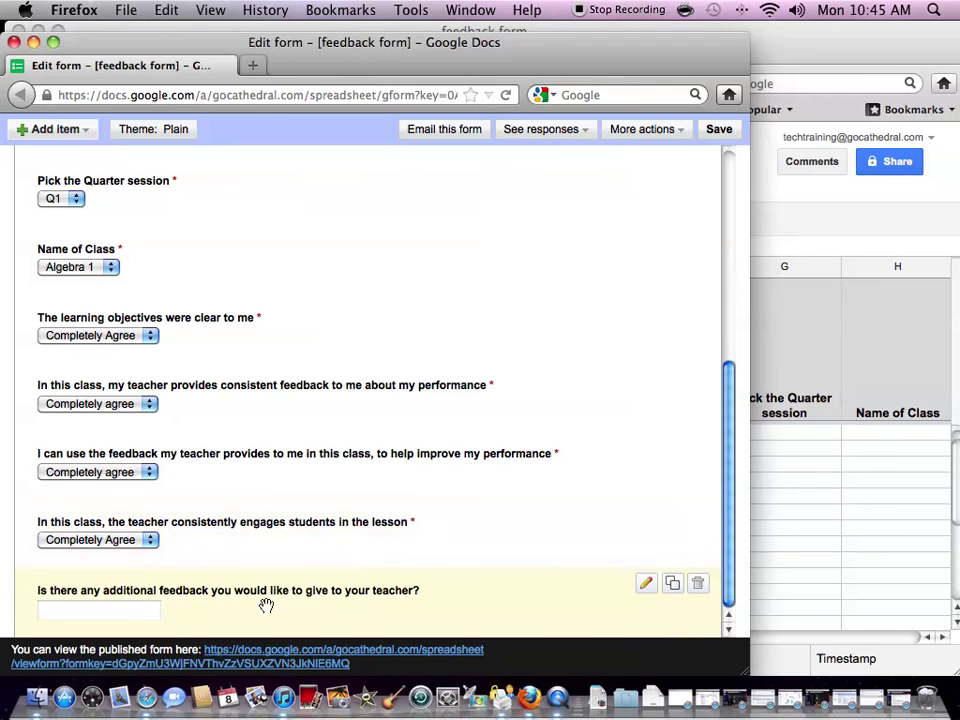
# Step: Change the question on additional feedback for the teacher to Paragraph text, finish editing it and save the form
pyautogui.click(645, 584)
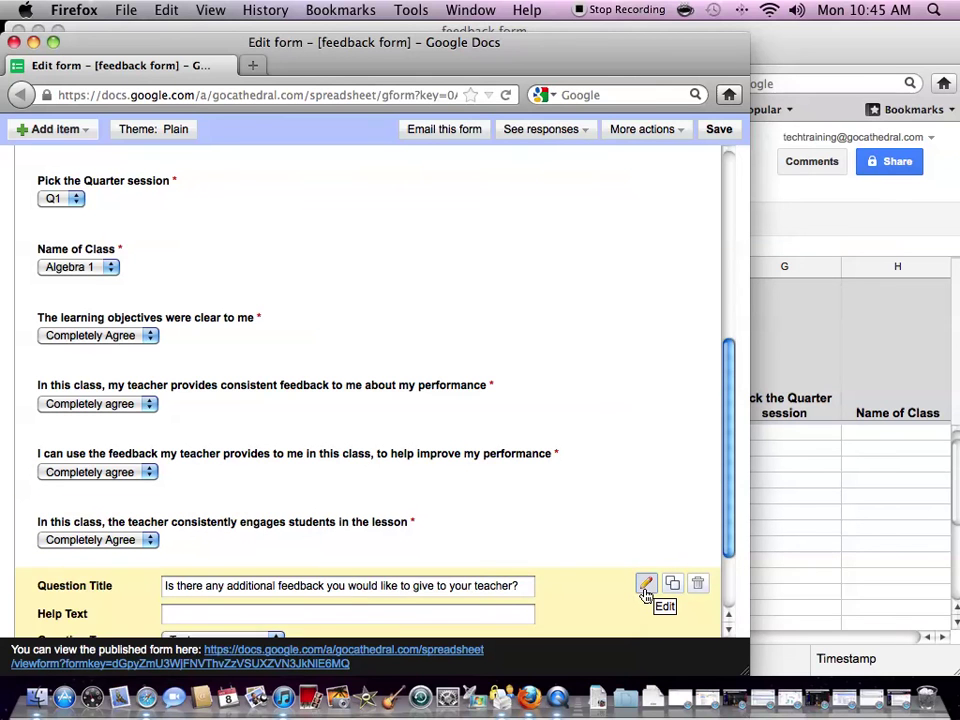
pyautogui.click(276, 543)
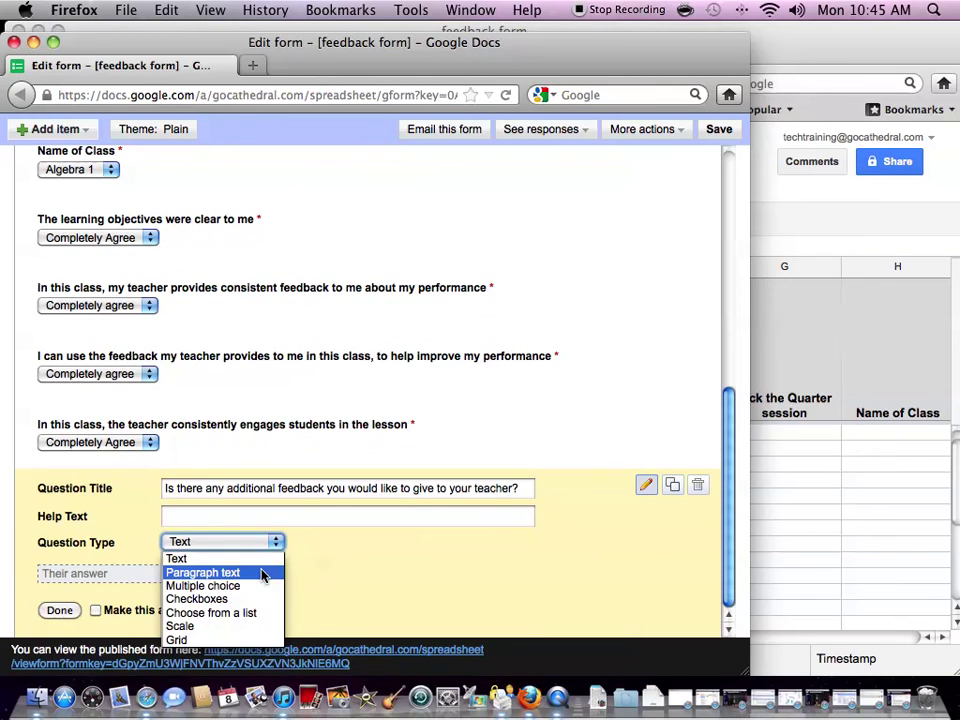
pyautogui.click(261, 575)
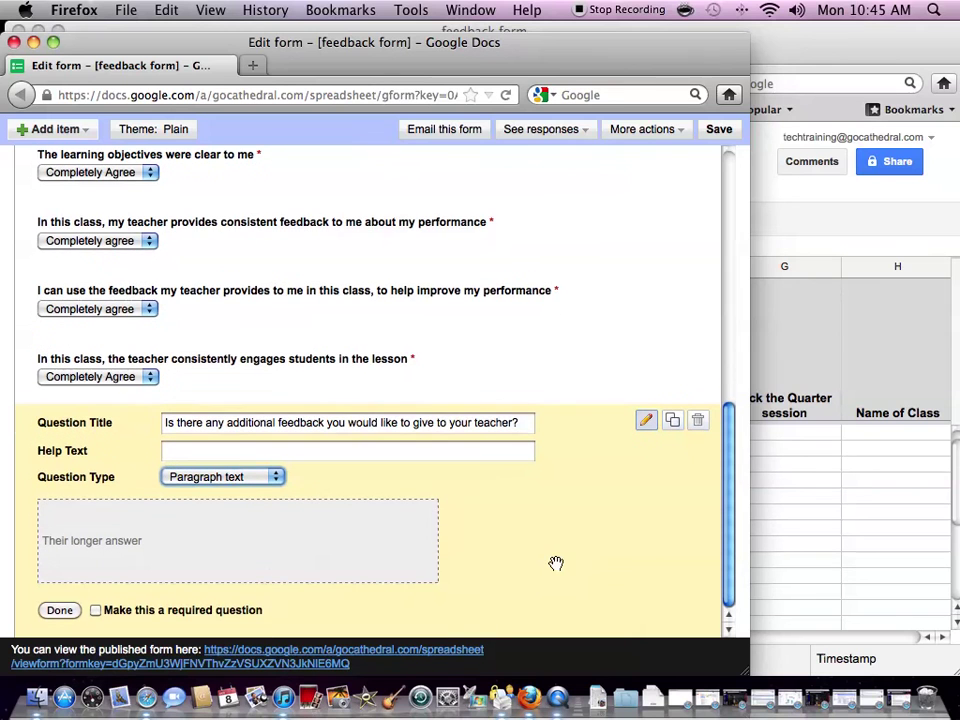
pyautogui.click(59, 610)
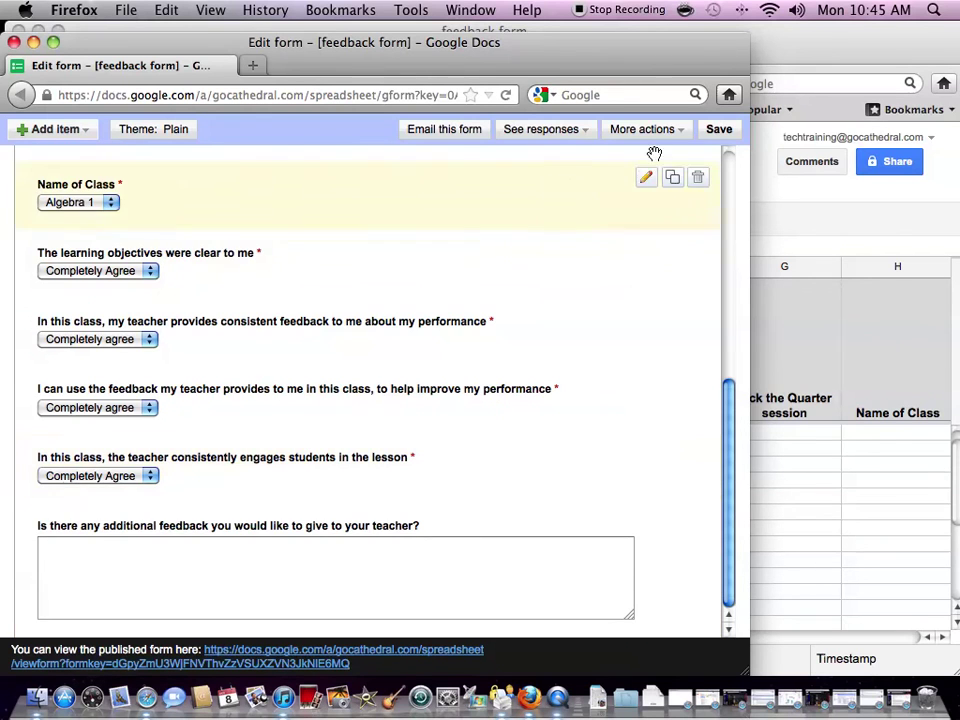
pyautogui.click(722, 136)
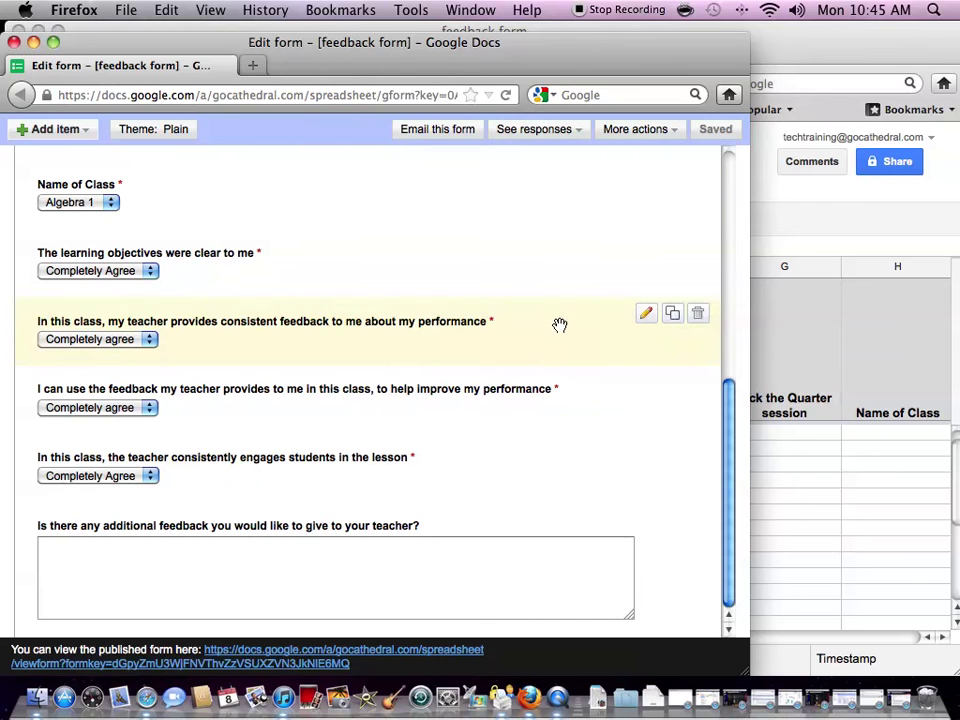
# Step: Open the published version of the form from its link
pyautogui.moveTo(352, 664); pyautogui.dragTo(205, 655)
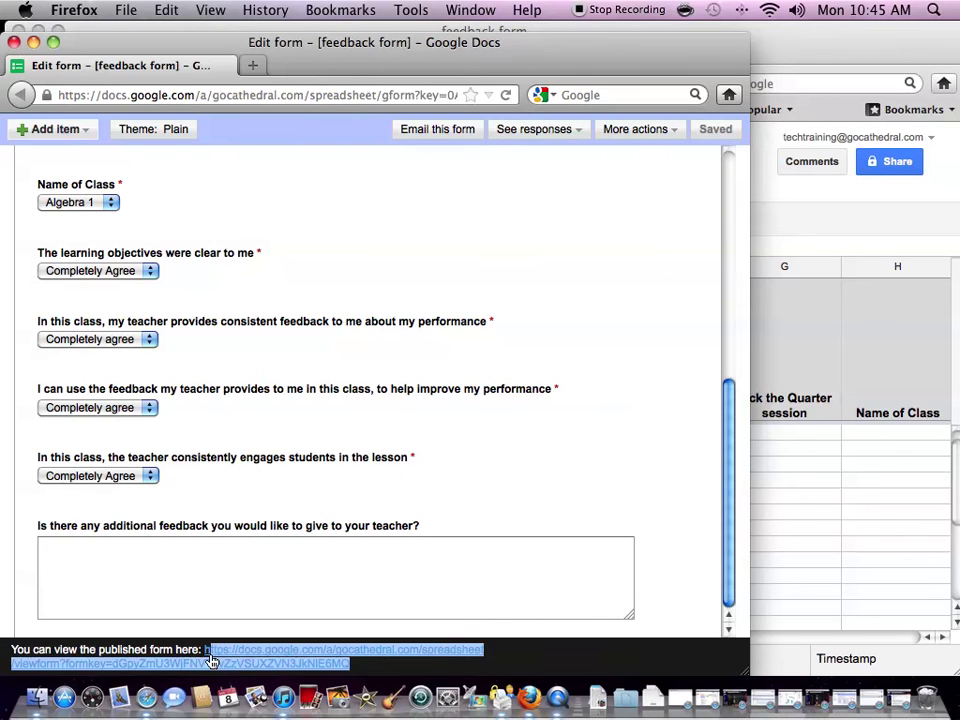
pyautogui.click(358, 662)
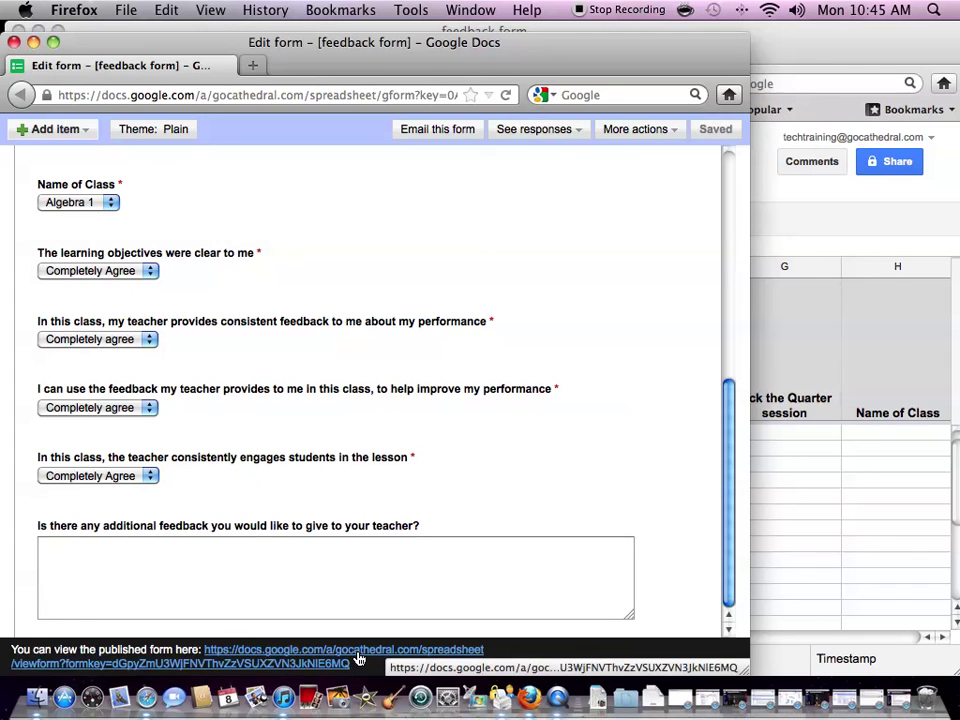
pyautogui.click(358, 660)
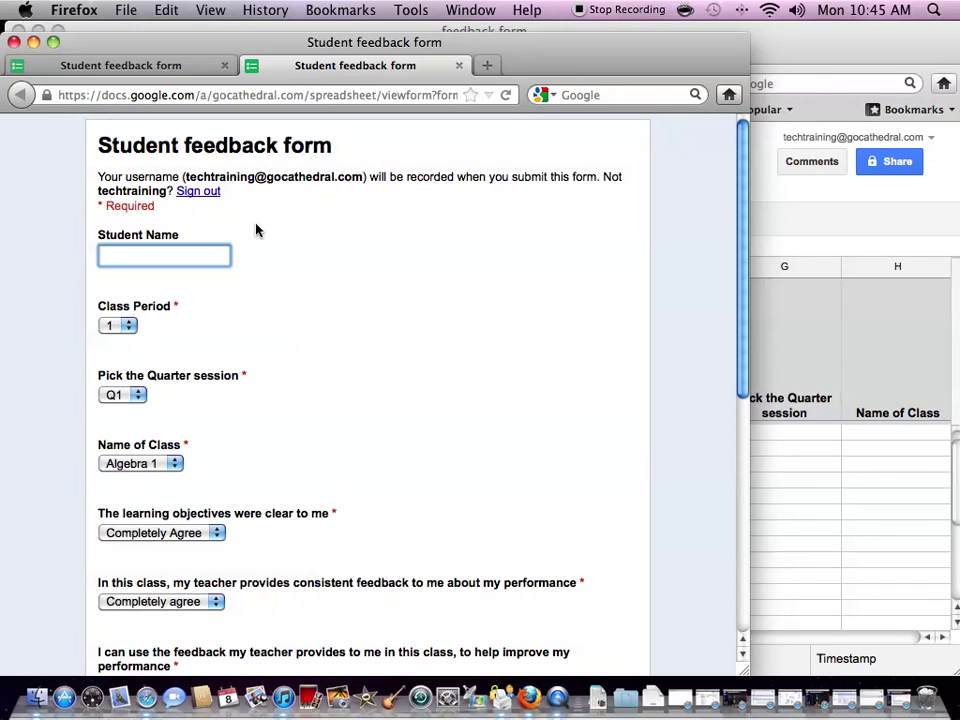
# Step: Examine the notice about recording the respondent's username and the Student Name field in the published form
pyautogui.moveTo(184, 177); pyautogui.dragTo(366, 178)
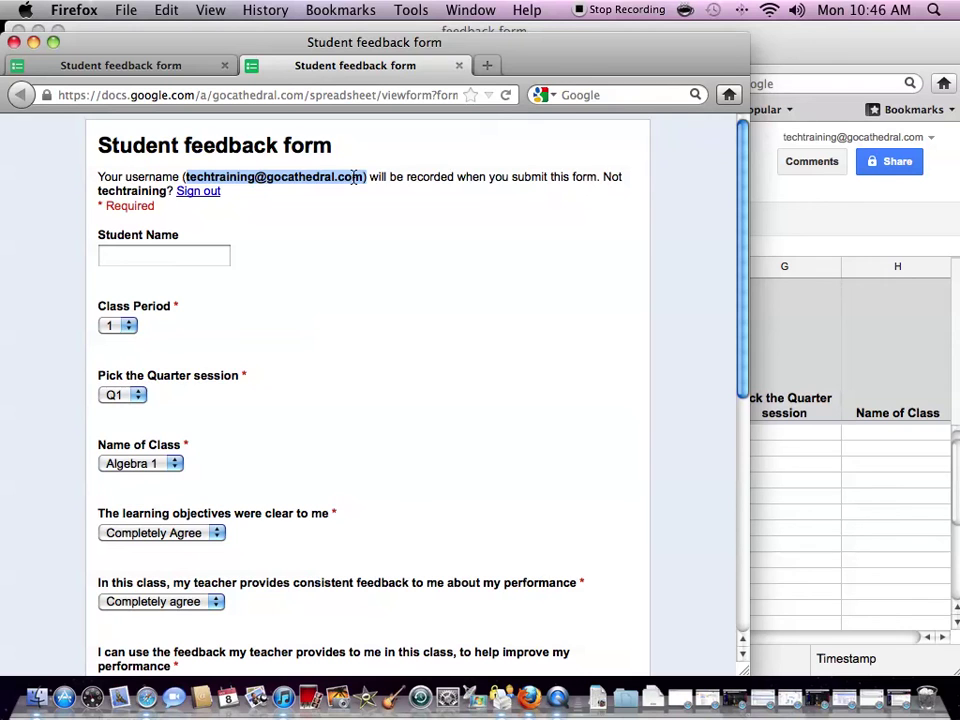
pyautogui.click(184, 252)
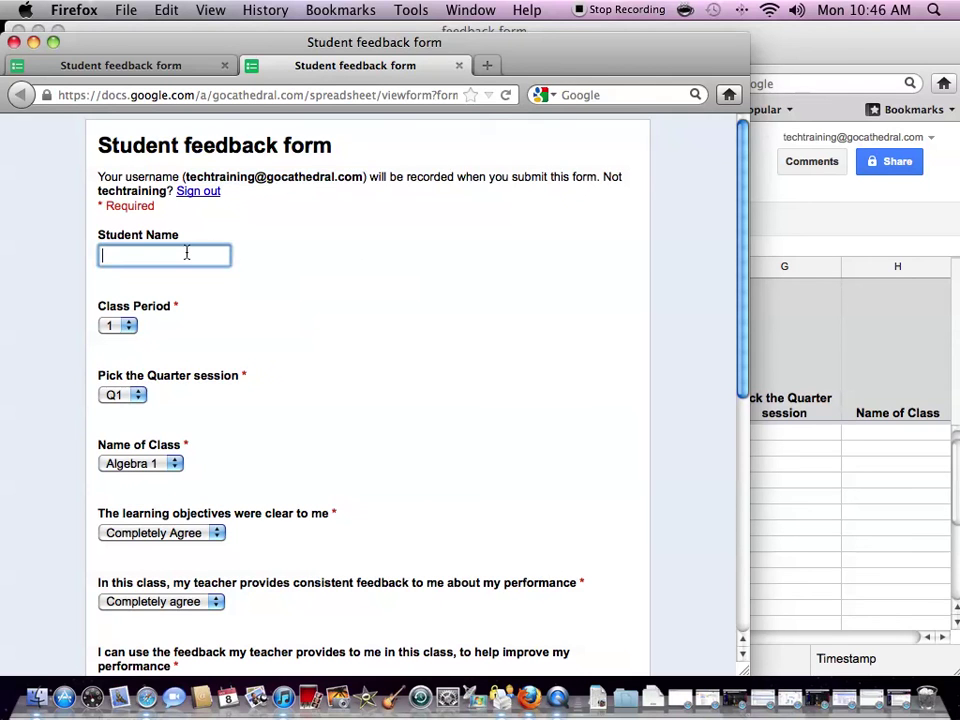
pyautogui.moveTo(362, 178); pyautogui.dragTo(183, 185)
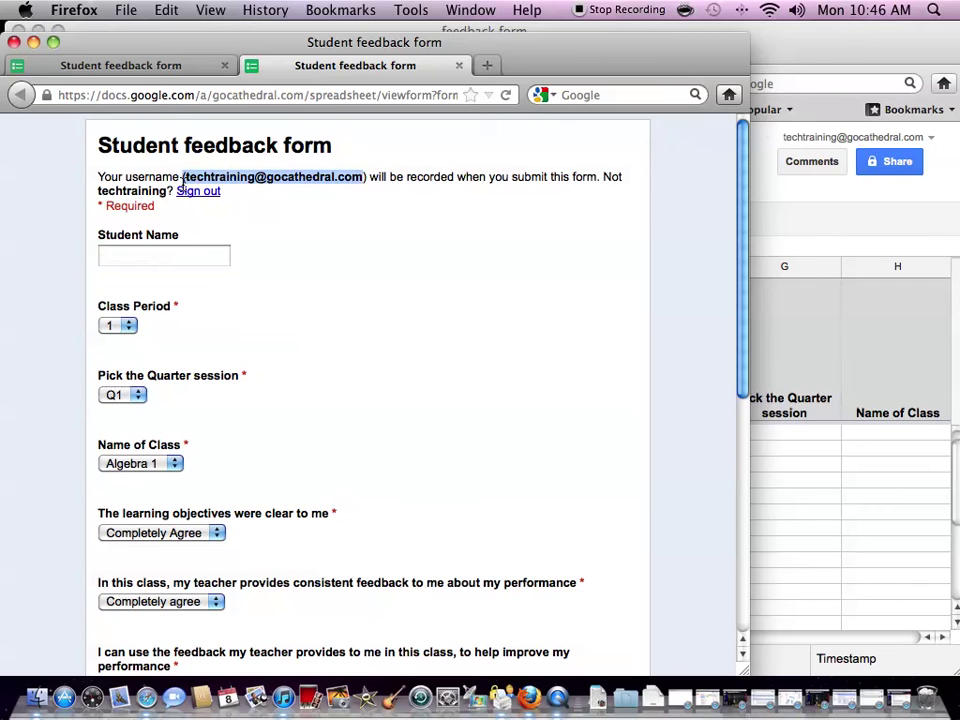
pyautogui.click(171, 257)
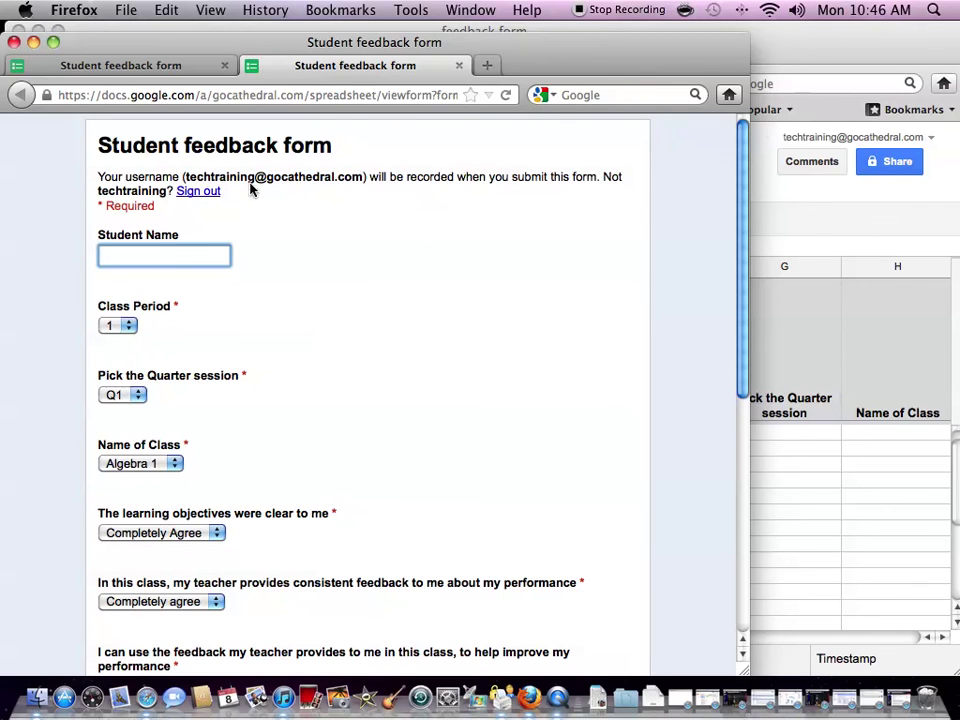
# Step: Check the answer choices for class period, quarter session and name of class in the published form
pyautogui.scroll(-2, 358, 298)
pyautogui.click(128, 252)
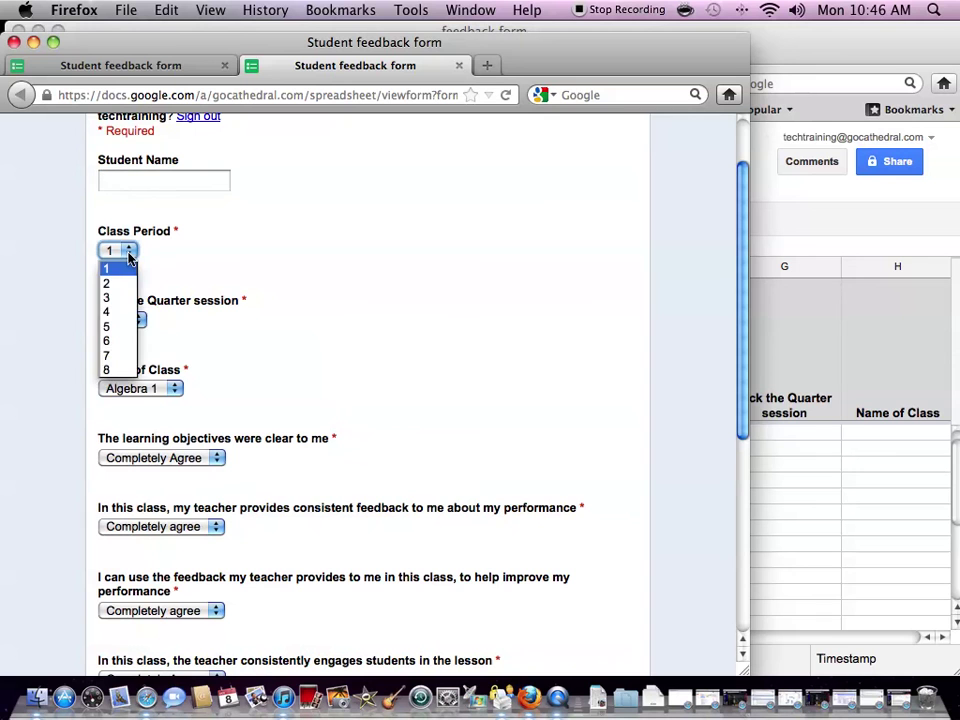
pyautogui.click(112, 268)
pyautogui.click(138, 322)
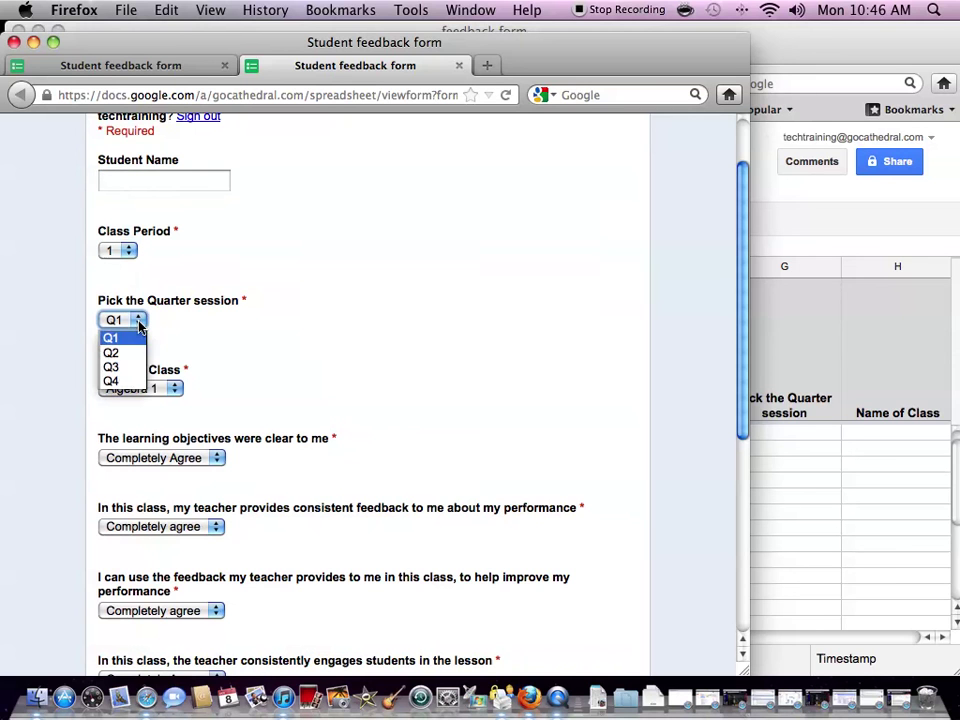
pyautogui.scroll(-2, 293, 326)
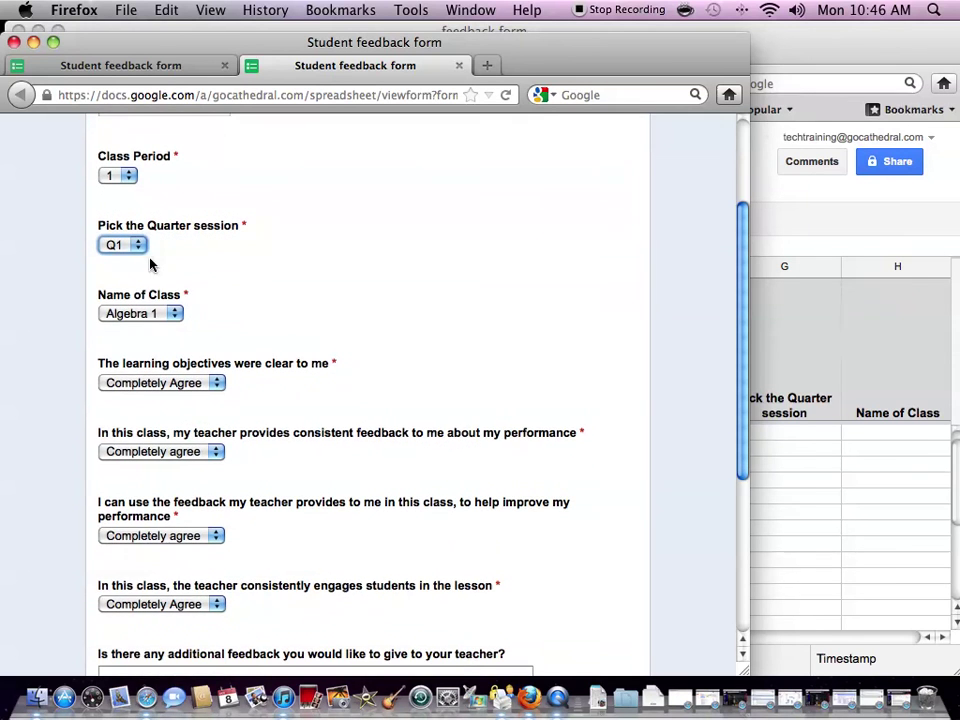
pyautogui.click(160, 316)
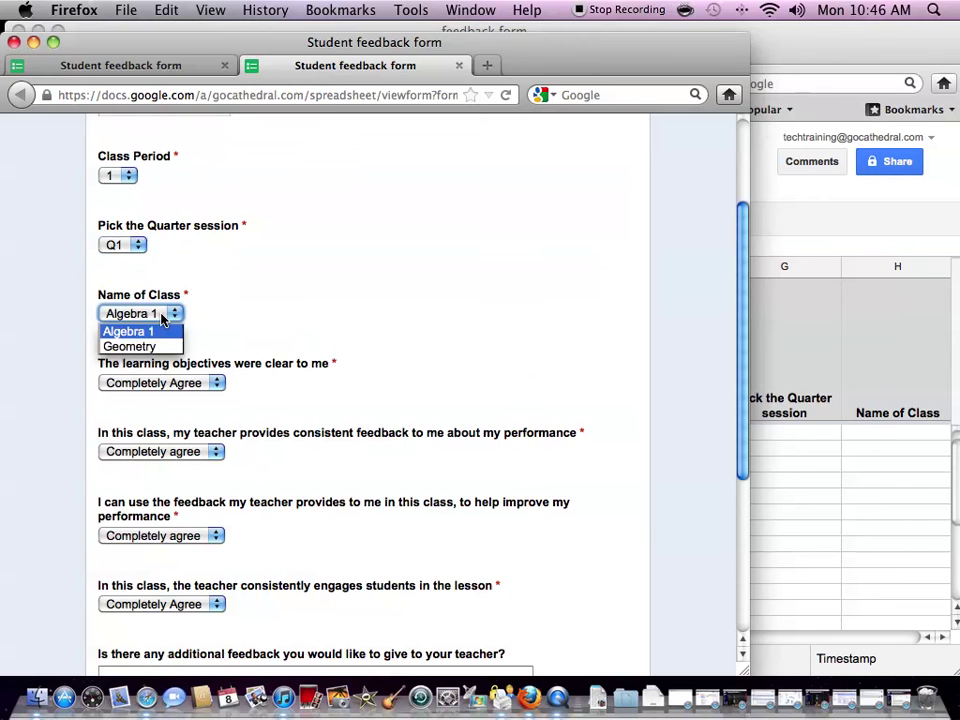
pyautogui.click(337, 312)
# Step: Check the answer choices of the four agreement questions, from learning objectives to student engagement, in the published form
pyautogui.scroll(-3, 300, 300)
pyautogui.click(199, 249)
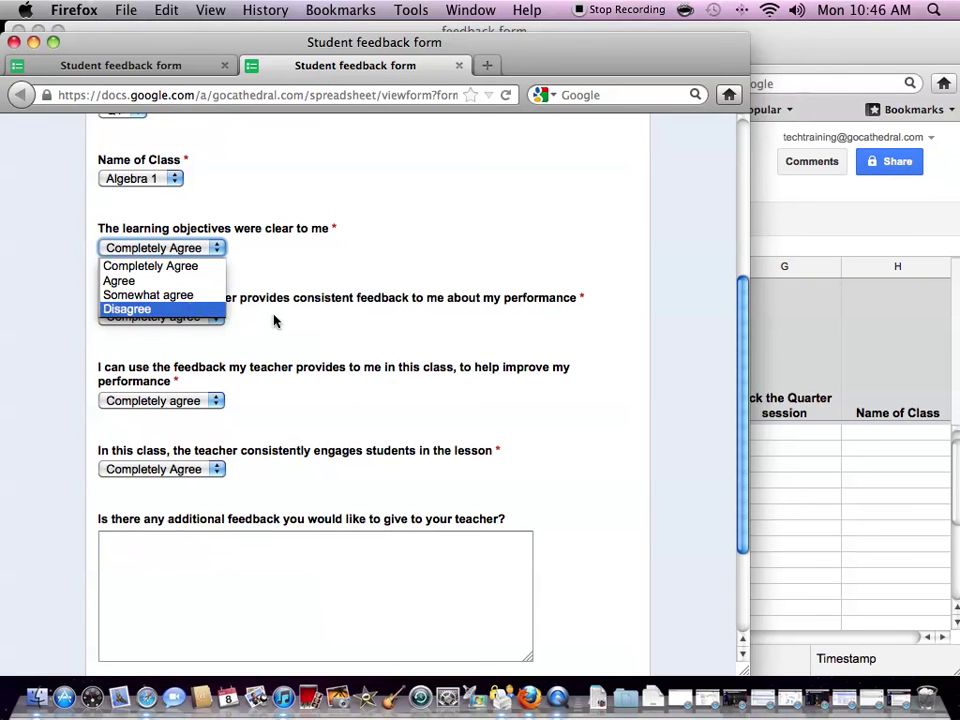
pyautogui.click(238, 333)
pyautogui.click(216, 317)
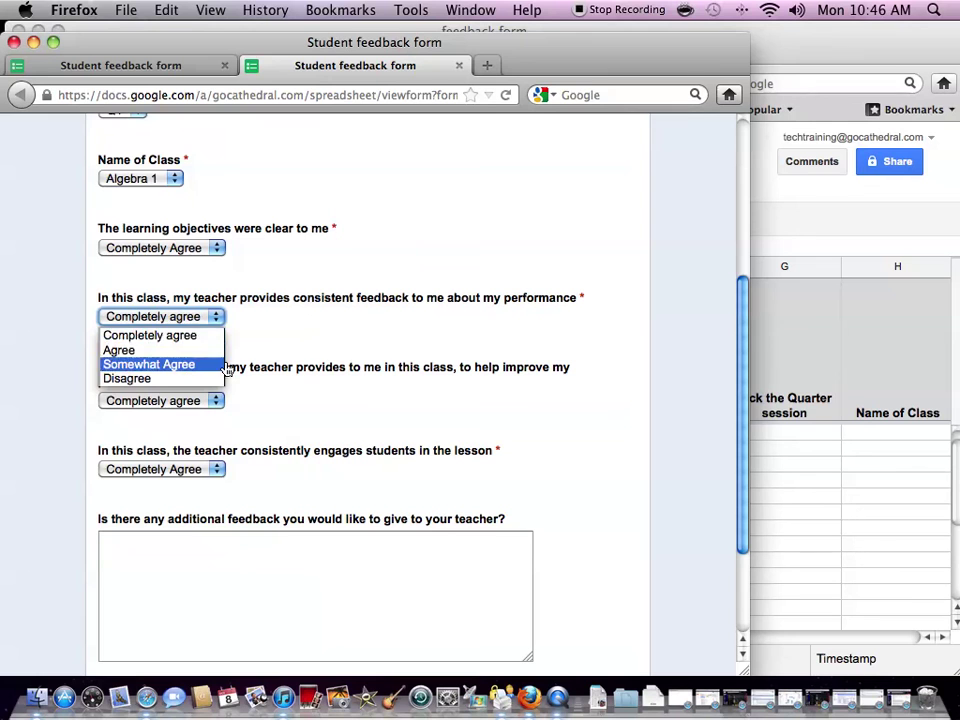
pyautogui.click(214, 424)
pyautogui.click(216, 400)
pyautogui.click(218, 421)
pyautogui.click(205, 470)
pyautogui.click(208, 485)
# Step: Review the end of the published form, including the additional feedback box, the response copy option and the submit control
pyautogui.scroll(-3, 289, 483)
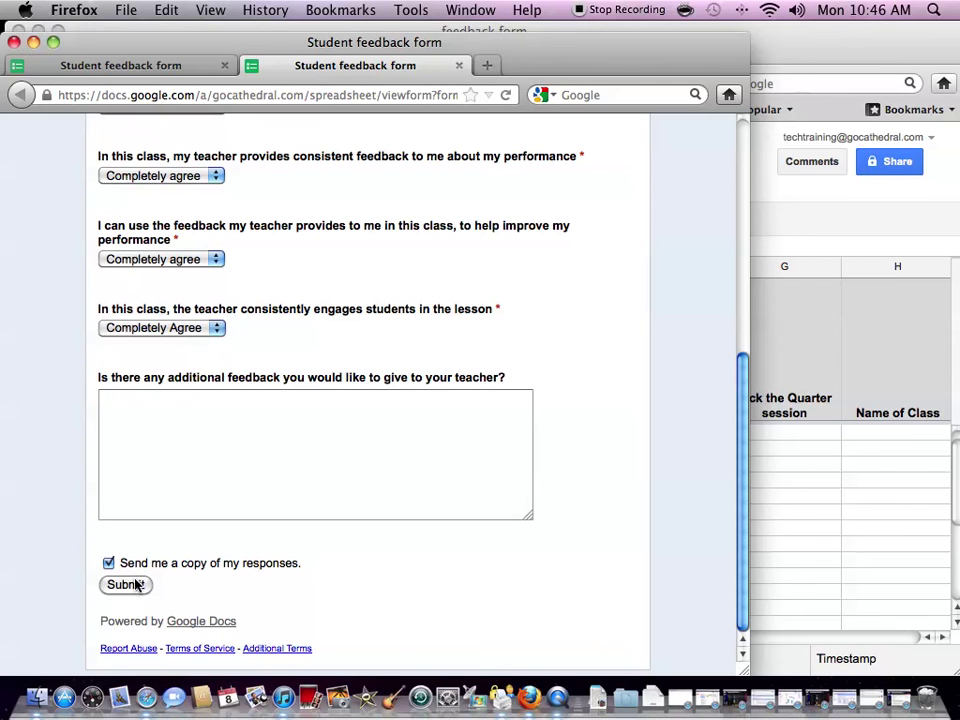
pyautogui.scroll(5, 405, 471)
pyautogui.scroll(-4, 405, 476)
pyautogui.click(128, 584)
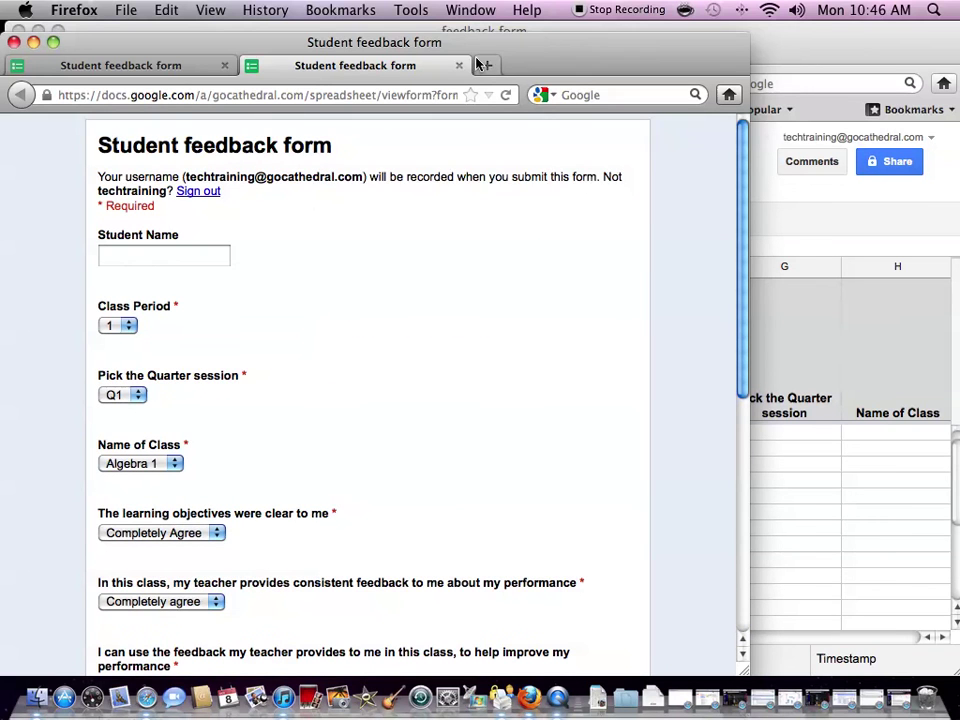
# Step: Close the extra published form page, return to the form editor and open the dialog for emailing the form
pyautogui.click(458, 66)
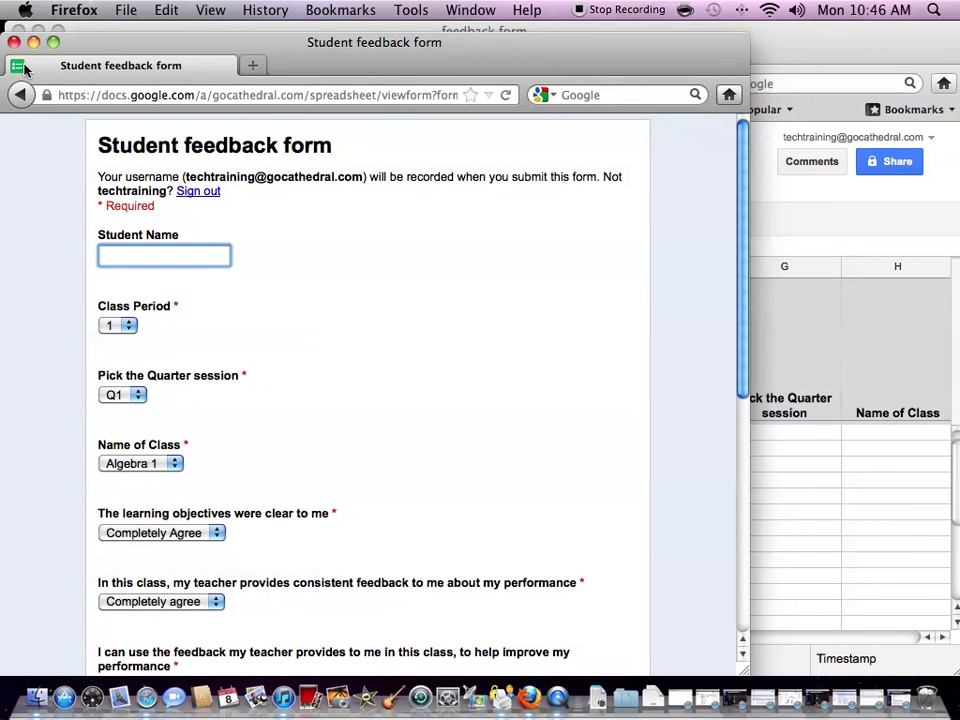
pyautogui.click(18, 96)
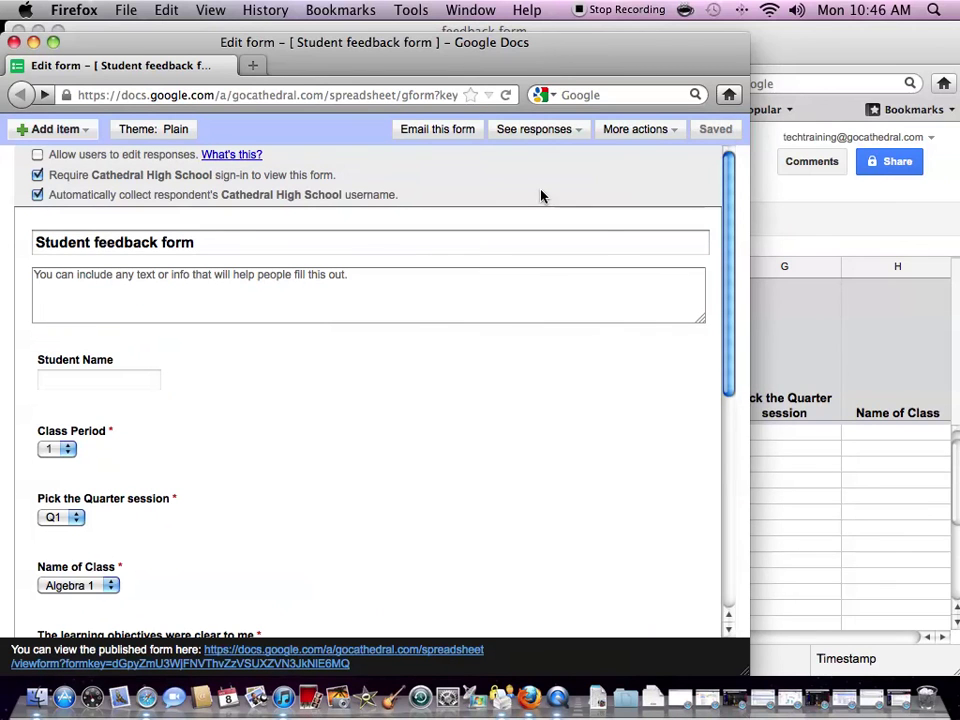
pyautogui.click(447, 133)
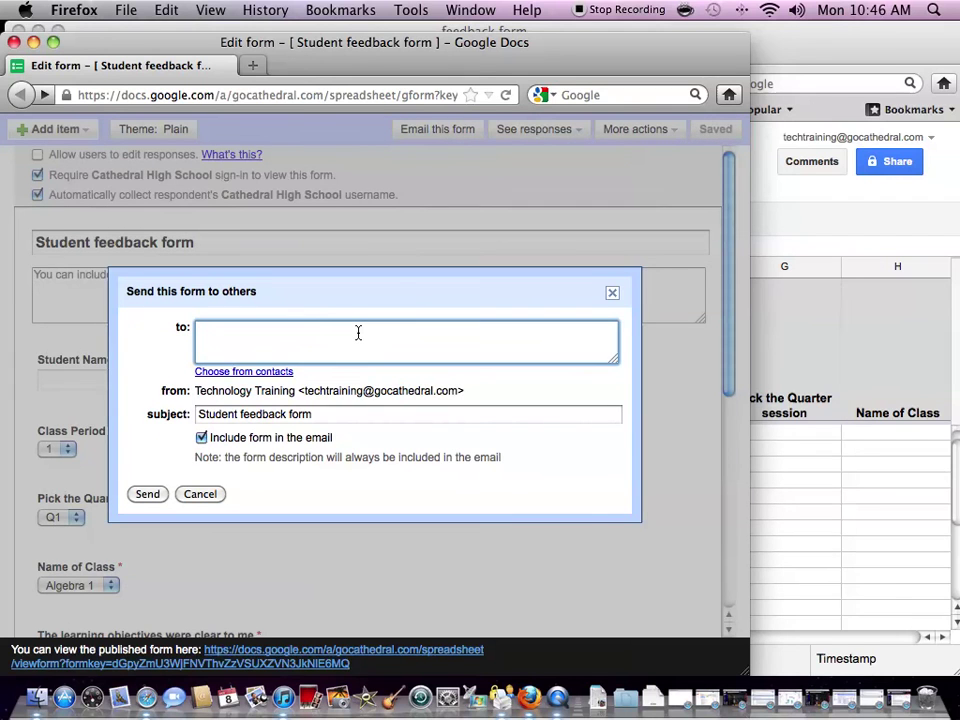